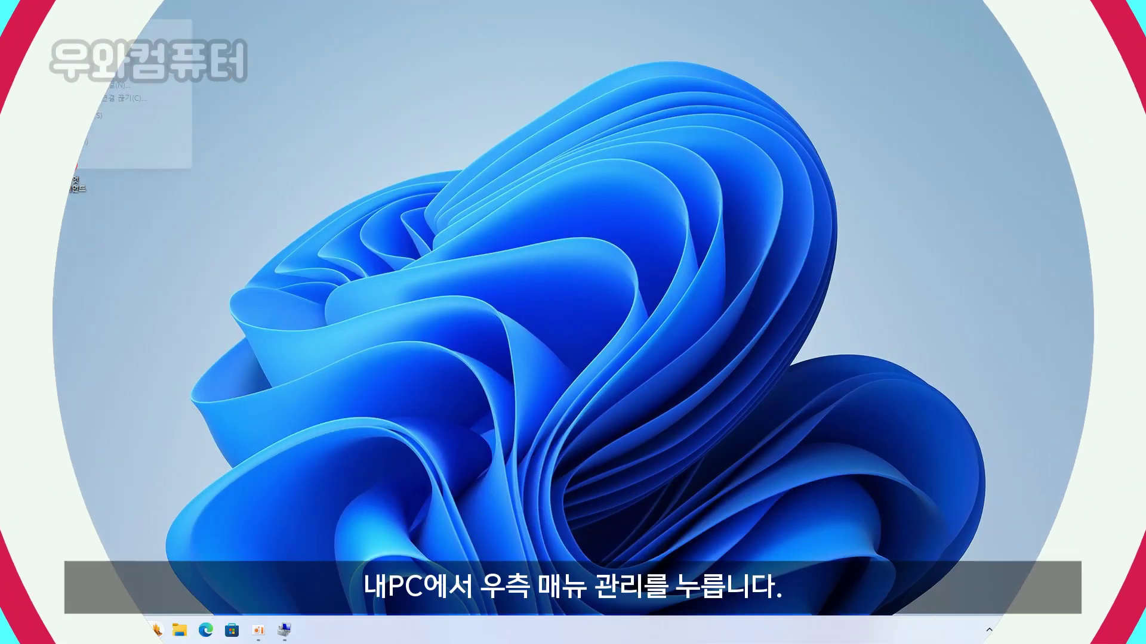
Open Computer Management from 내 PC, show 디스크 관리, and move the window clear of the desktop icons.
{"action": "right_click", "coordinate": [17, 19]}
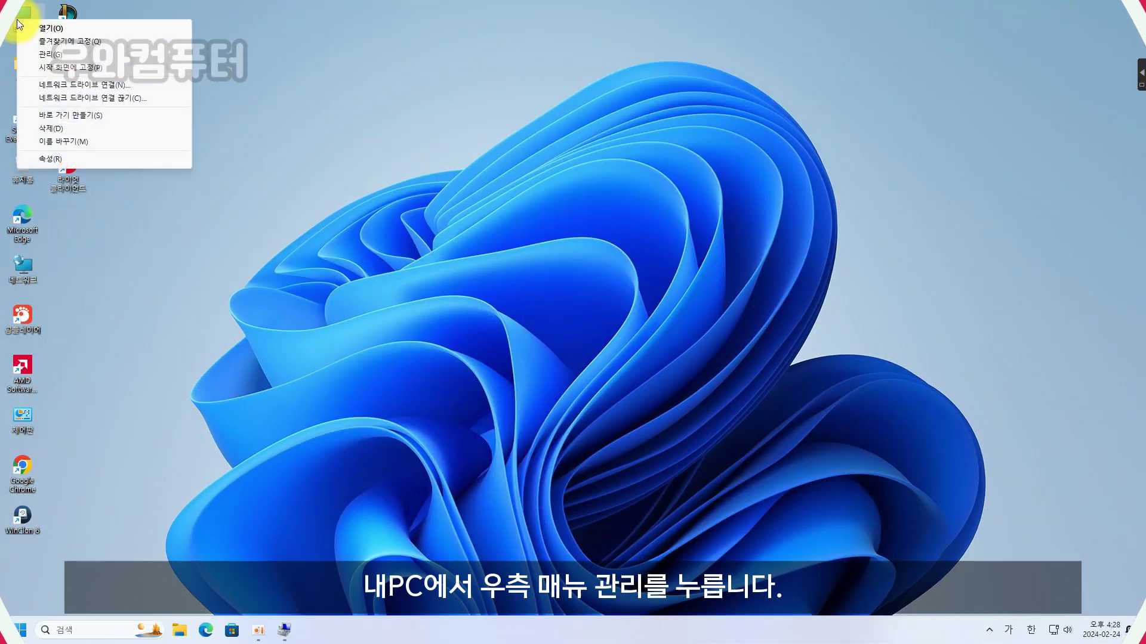
{"action": "left_click", "coordinate": [62, 54]}
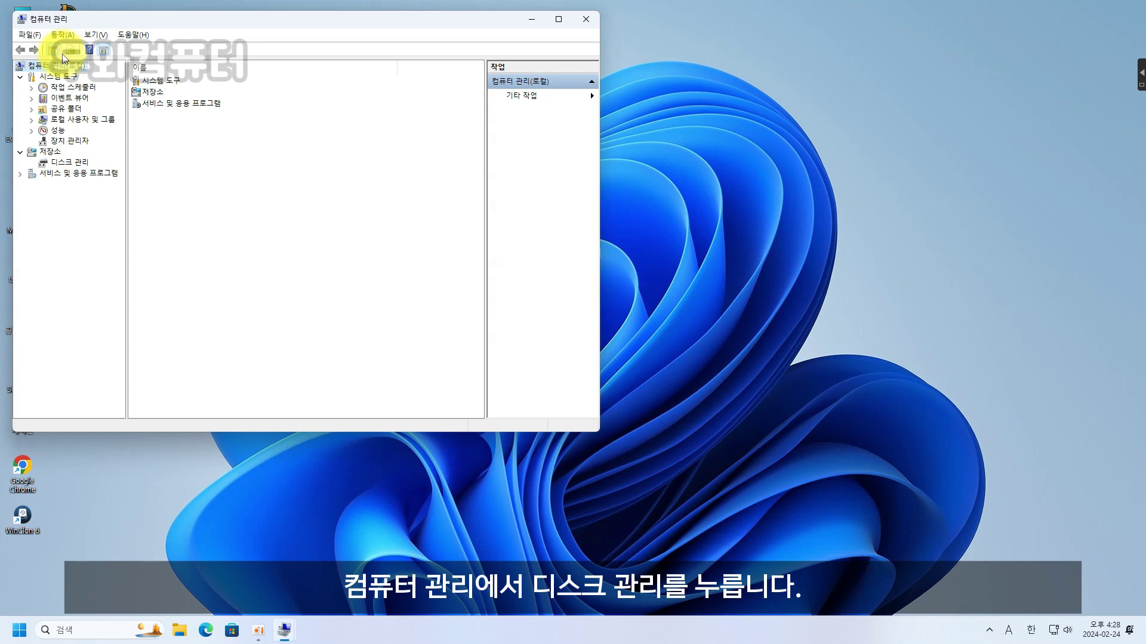
{"action": "left_click", "coordinate": [73, 165]}
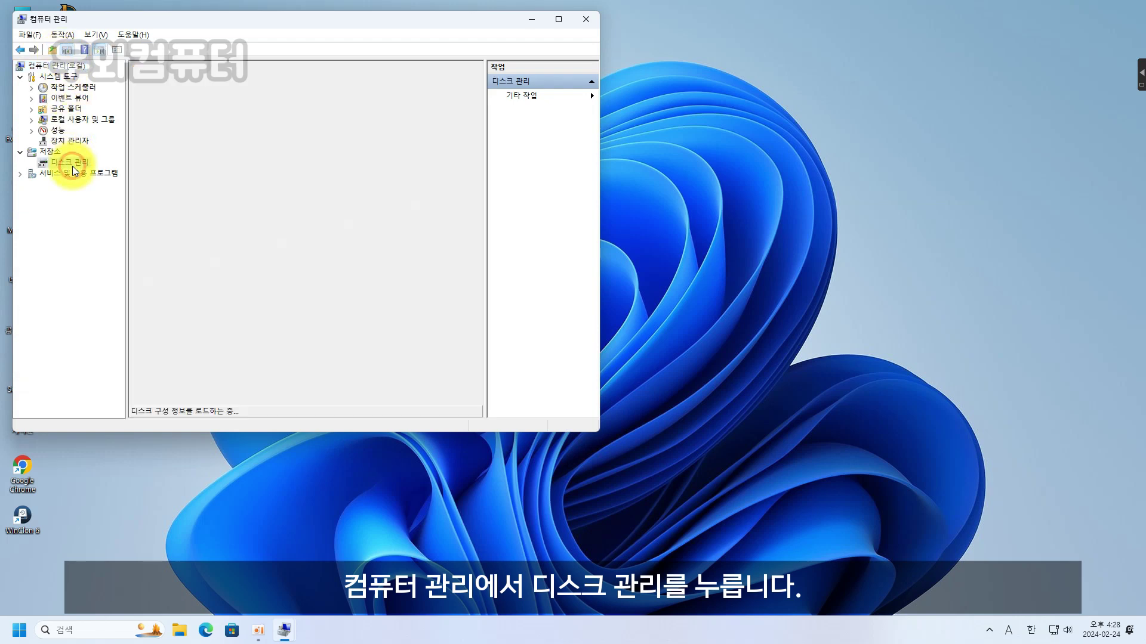
{"action": "left_click_drag", "start_coordinate": [198, 24], "coordinate": [726, 194]}
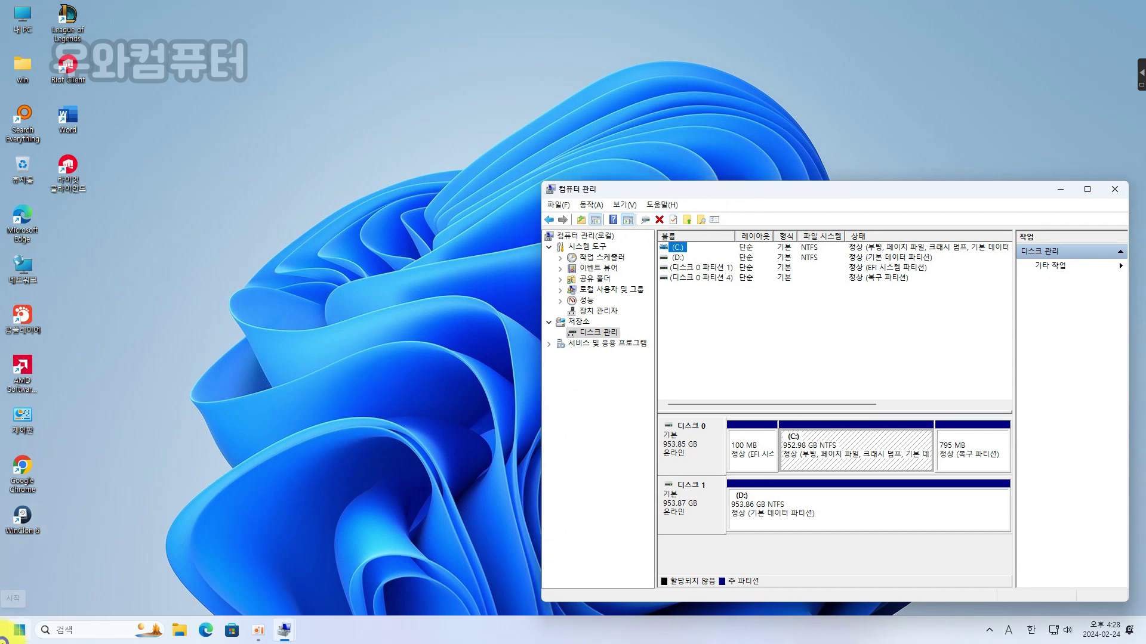
Run diskmgmt.msc to open Disk Management in its own window and close the Computer Management window.
{"action": "right_click", "coordinate": [18, 629]}
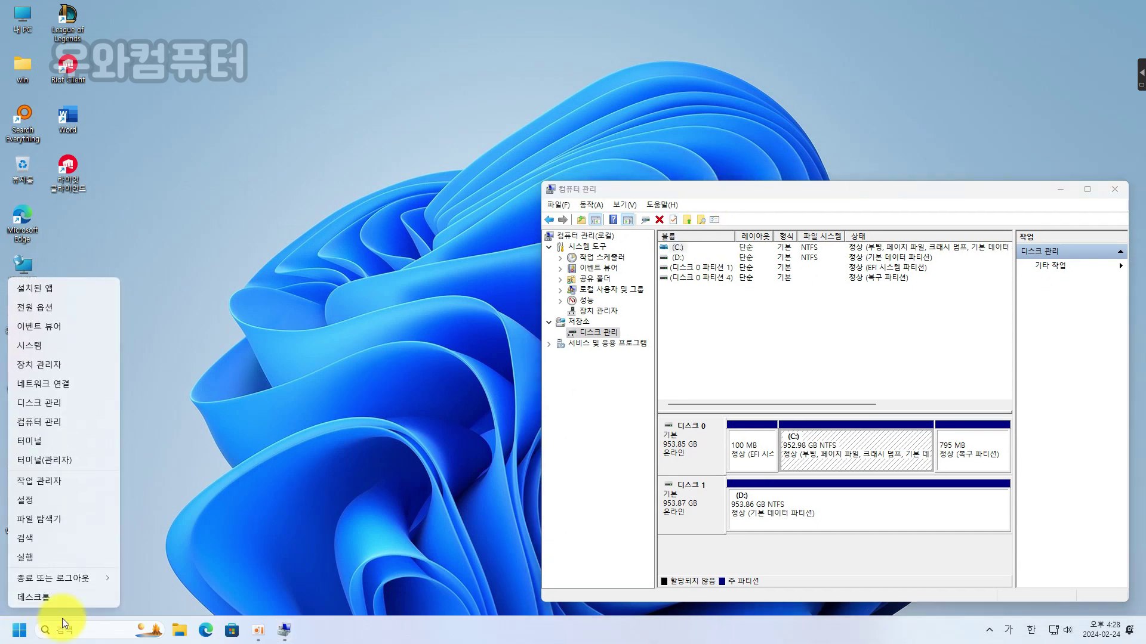
{"action": "left_click", "coordinate": [71, 563]}
{"action": "type", "text": "disk"}
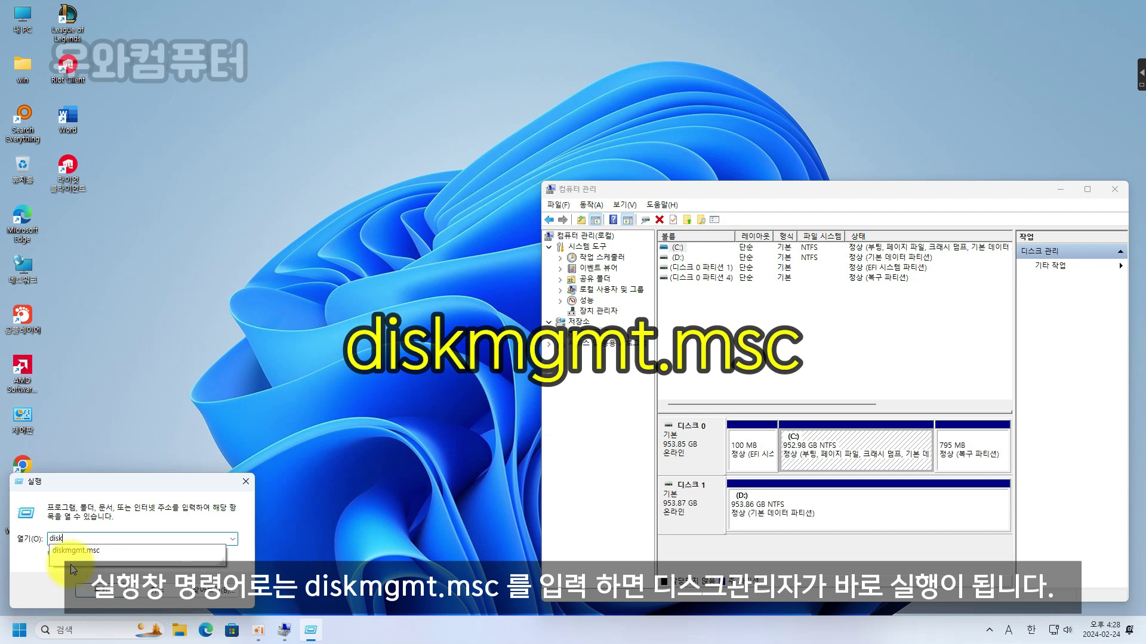
{"action": "type", "text": "mgmt.msc"}
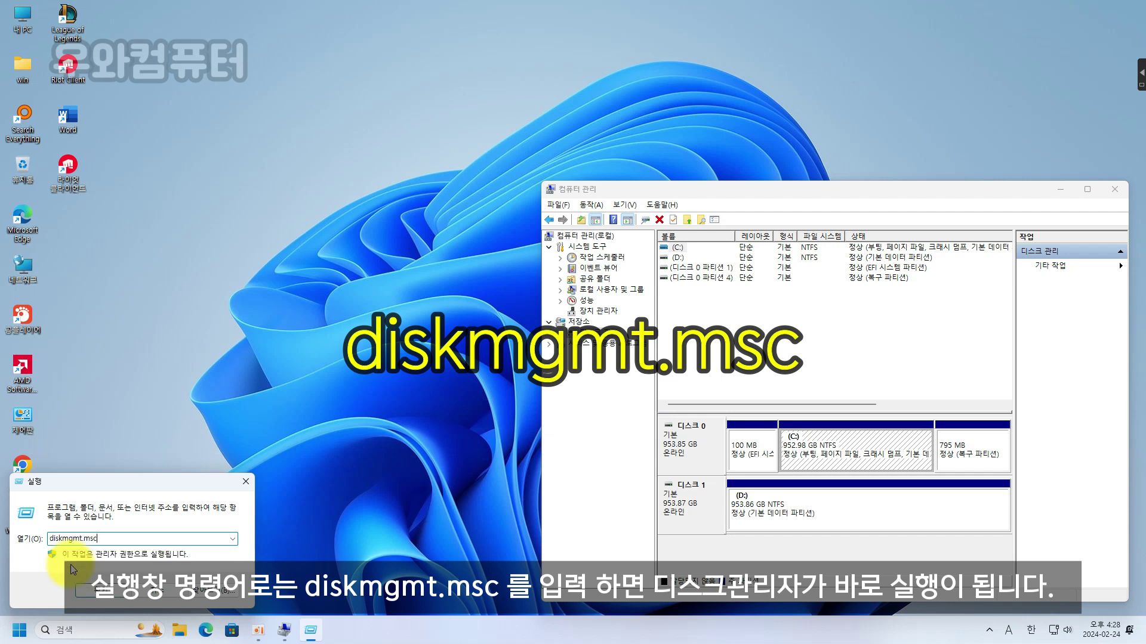
{"action": "left_click", "coordinate": [109, 593]}
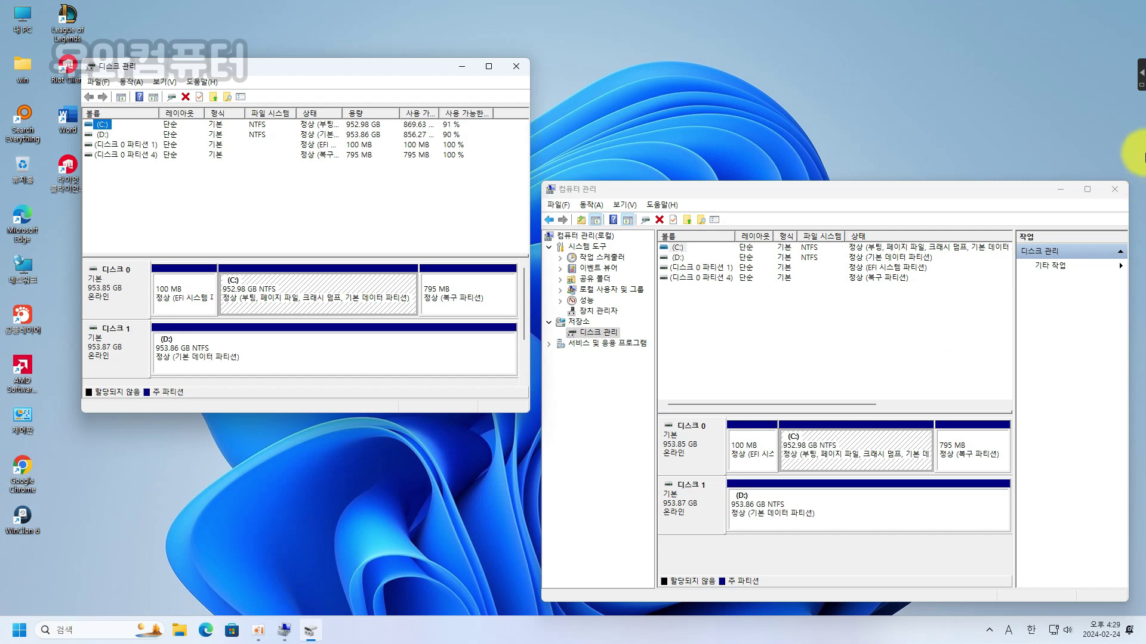
{"action": "left_click", "coordinate": [1114, 189]}
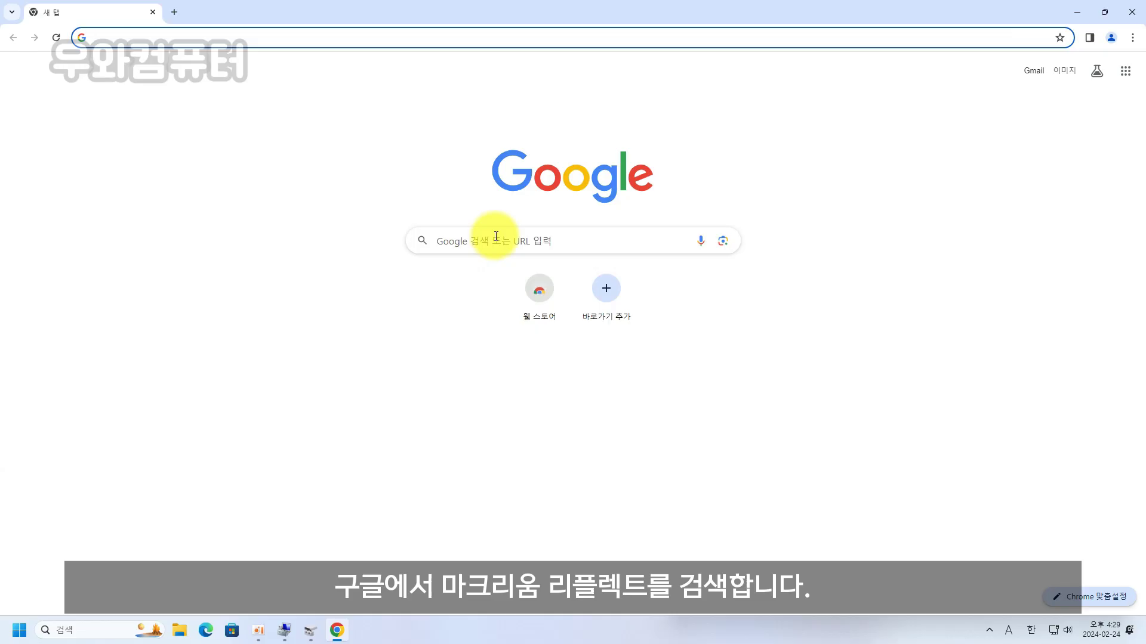
Switch to Google Chrome and search Google for 마크리움 리플렉트.
{"action": "left_click", "coordinate": [496, 236]}
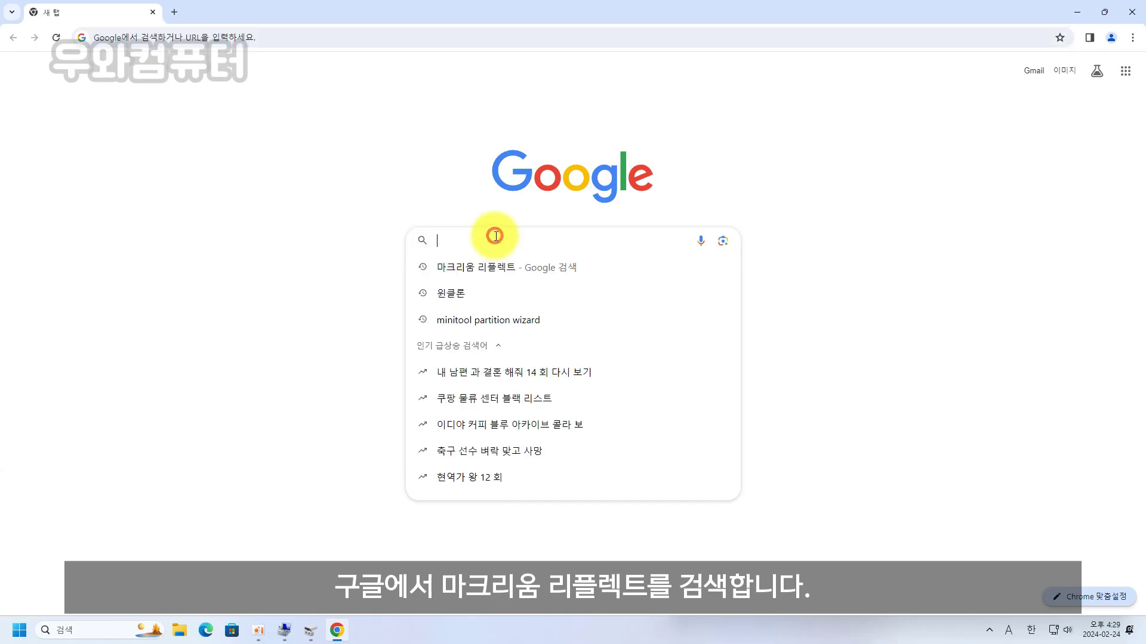
{"action": "type", "text": "a"}
{"action": "key", "text": "BackSpace"}
{"action": "key", "text": "Hangul"}
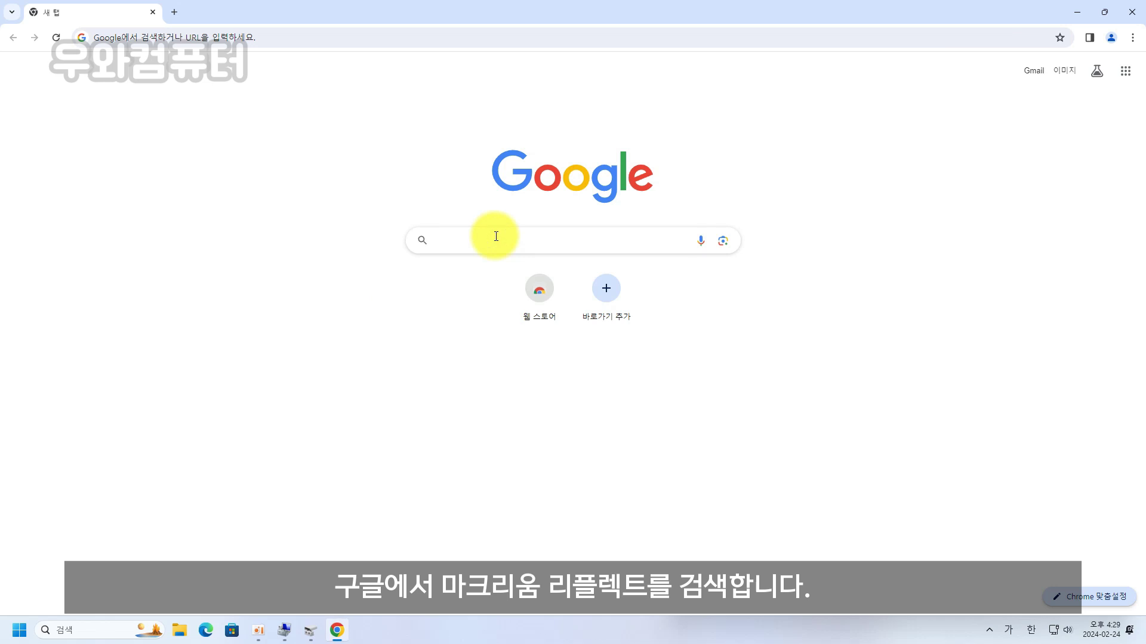
{"action": "type", "text": "마크리움 리프"}
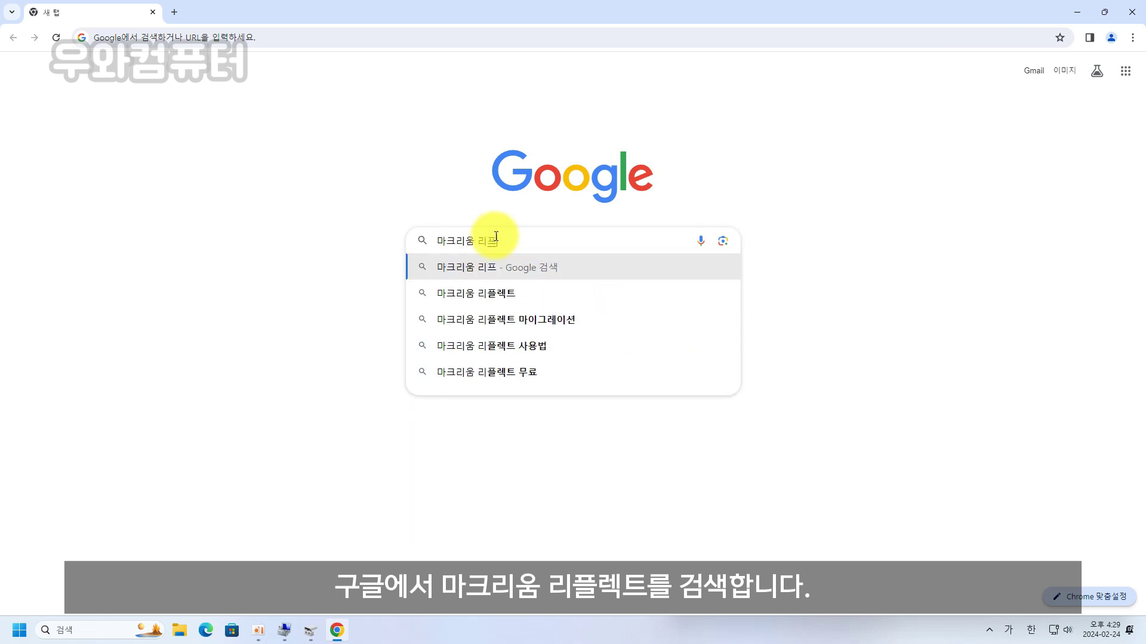
{"action": "type", "text": "ㄹ렉트"}
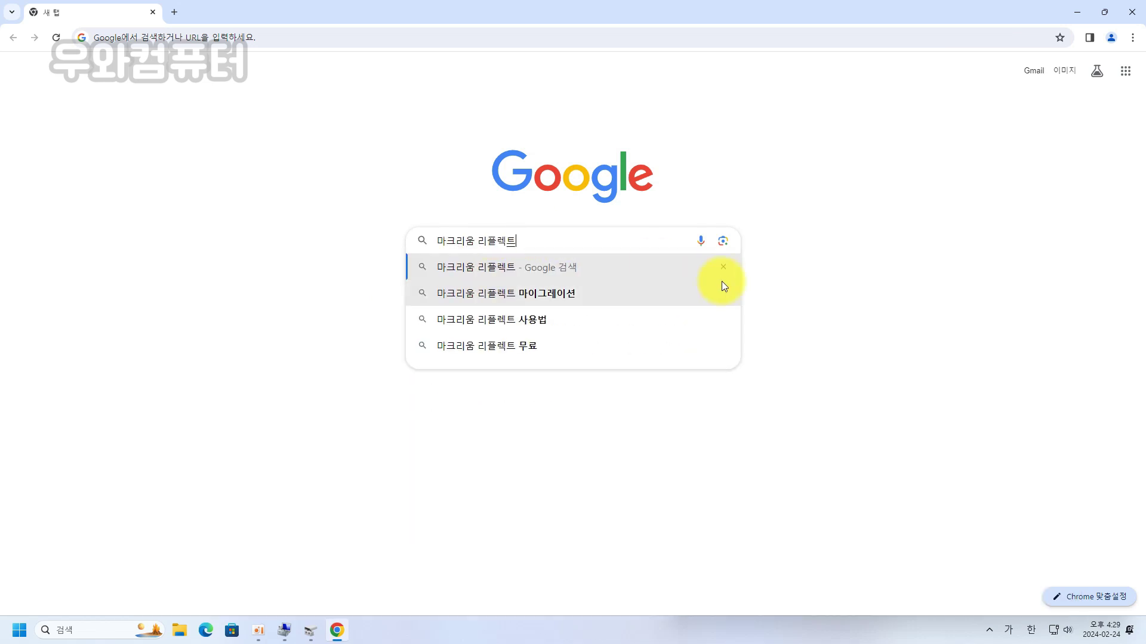
{"action": "key", "text": "Return"}
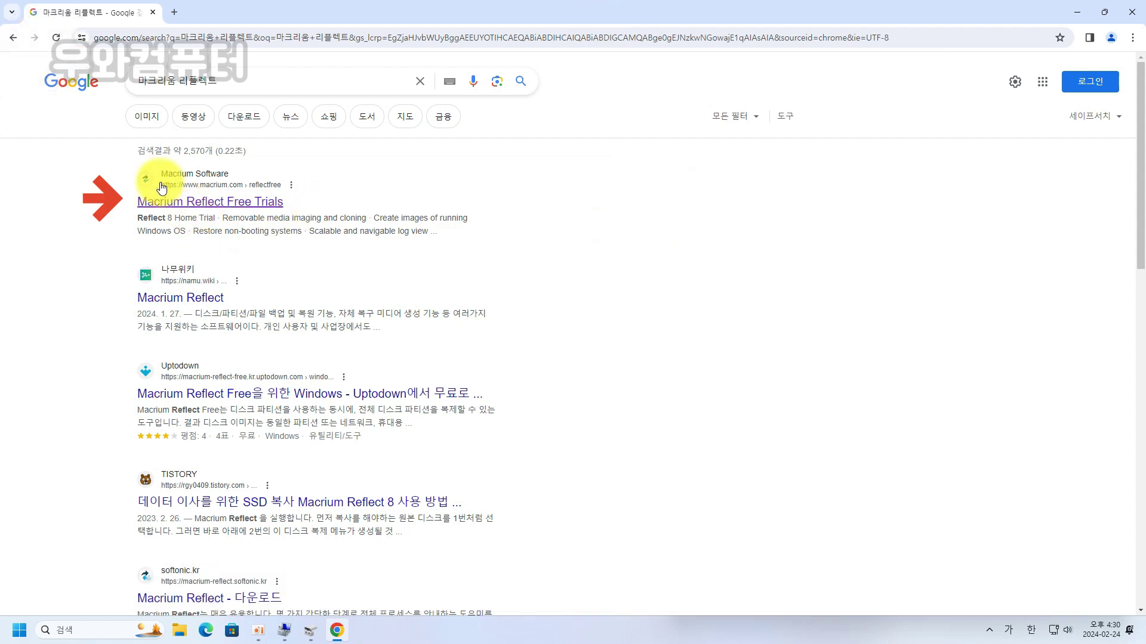
Open the Macrium Reflect Free Trials result, translate the page into Korean and dismiss the translation popup.
{"action": "left_click", "coordinate": [263, 203]}
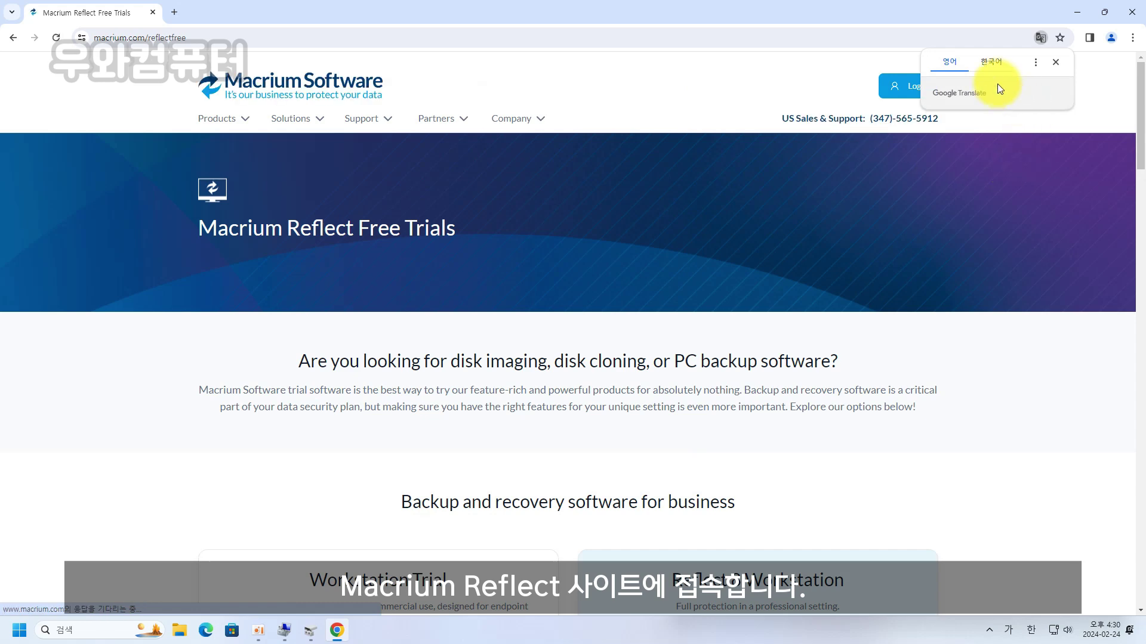
{"action": "left_click", "coordinate": [991, 64]}
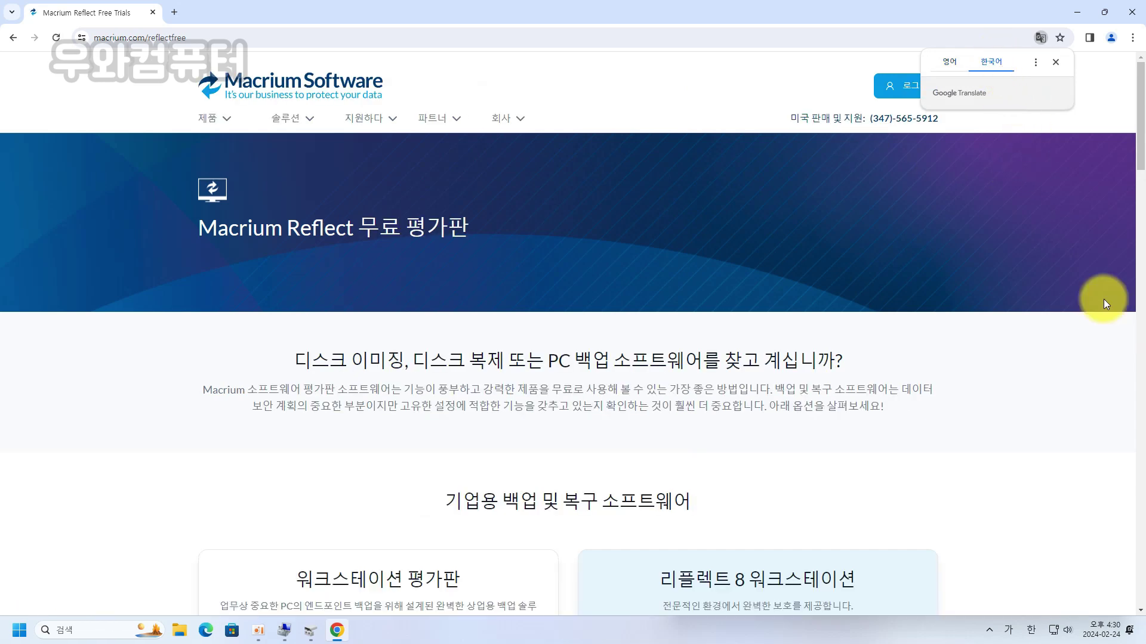
{"action": "left_click", "coordinate": [1055, 62]}
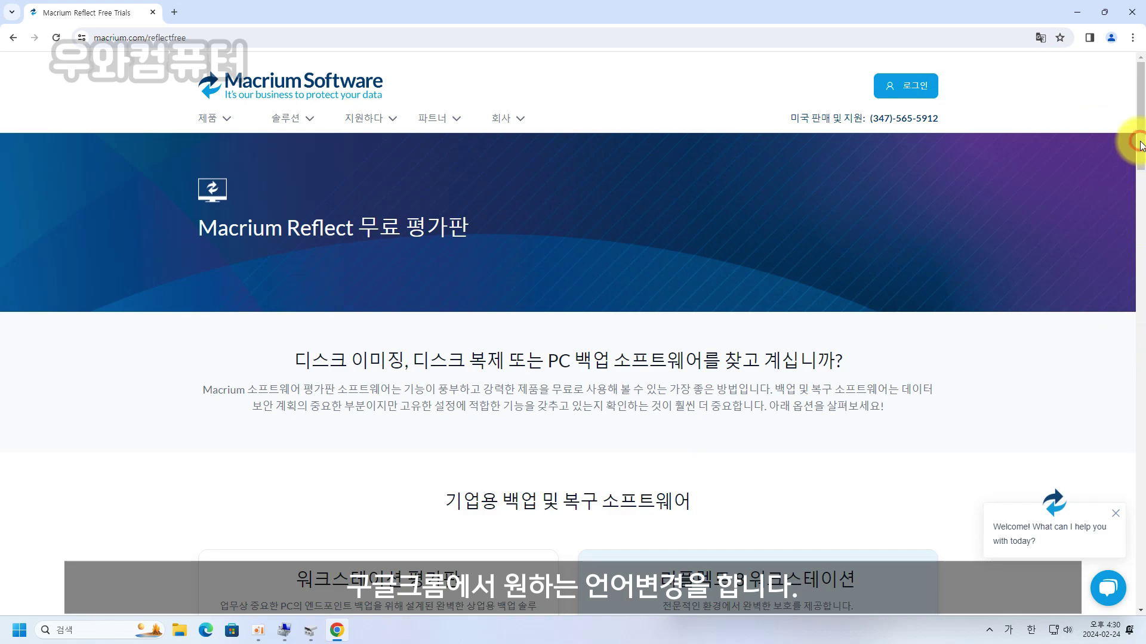
Request the 64-bit free trial download of Reflect 8 Home from the home PC backup section.
{"action": "left_click_drag", "start_coordinate": [1140, 146], "coordinate": [1141, 333]}
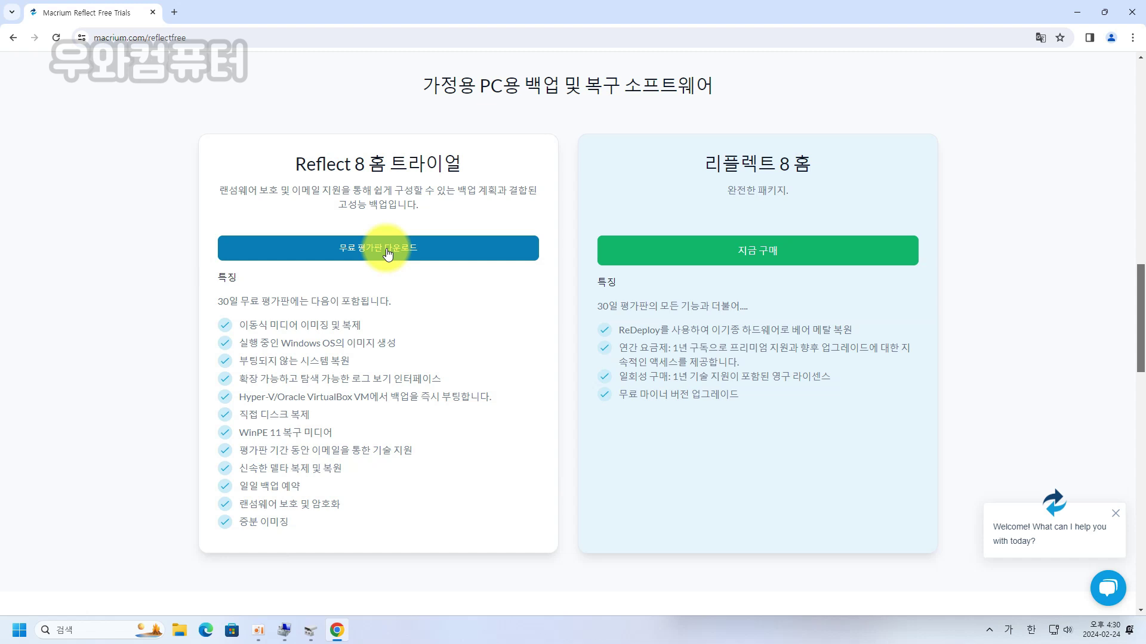
{"action": "left_click", "coordinate": [388, 254]}
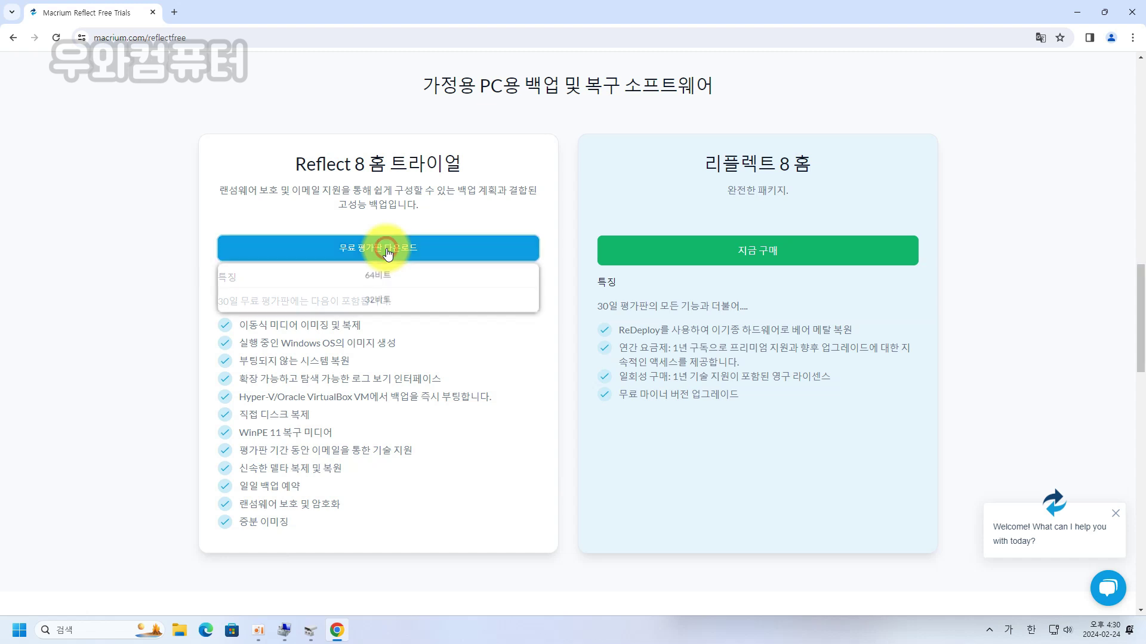
{"action": "left_click", "coordinate": [383, 286]}
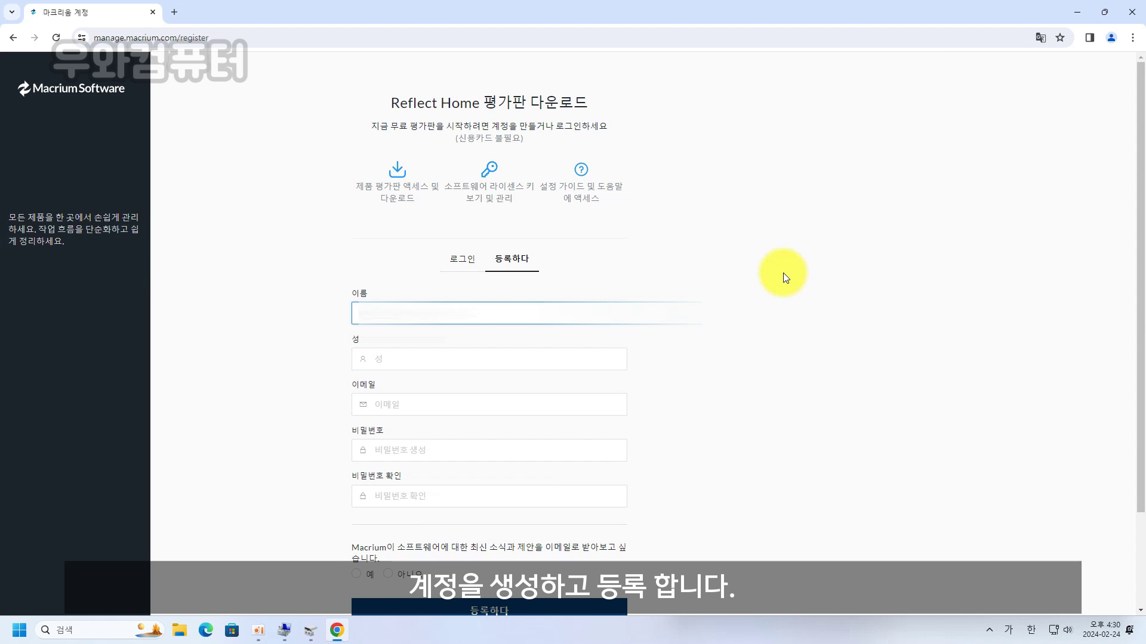
Register a Macrium account with the name, e-mail and password, answering 아니요 to news e-mails, and decline saving the password in the browser.
{"action": "key", "text": "Tab"}
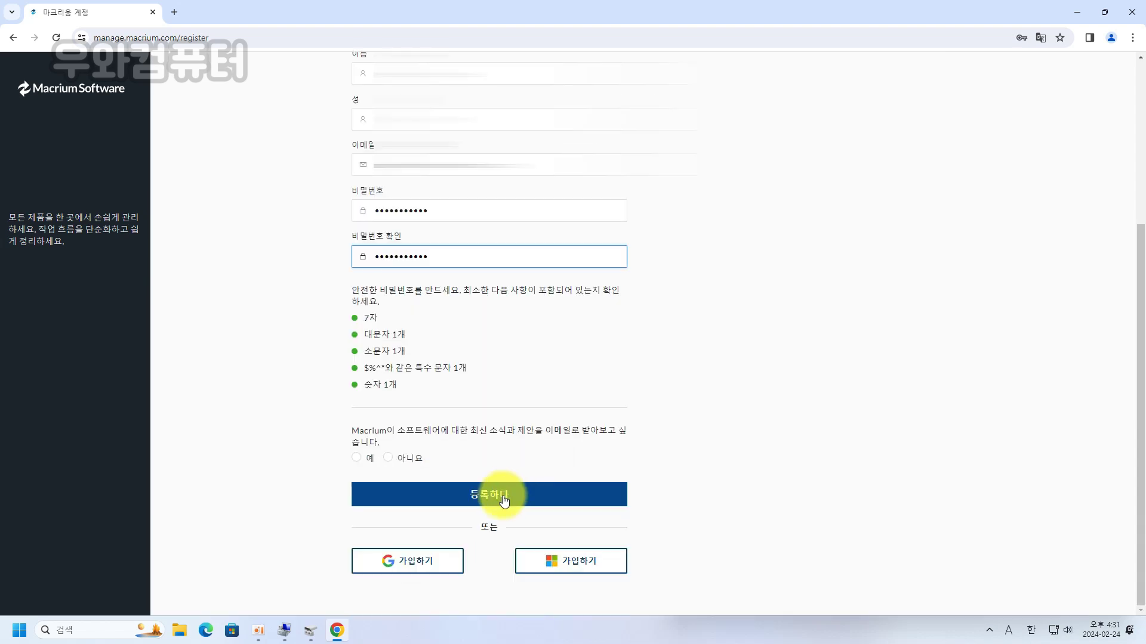
{"action": "left_click", "coordinate": [388, 458]}
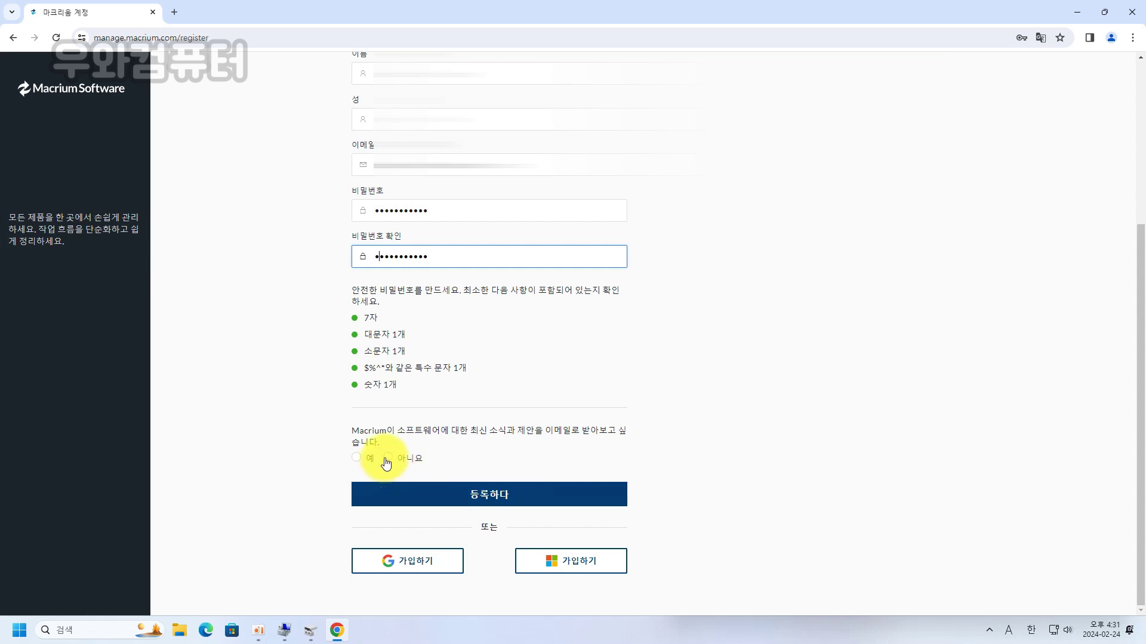
{"action": "left_click", "coordinate": [506, 503]}
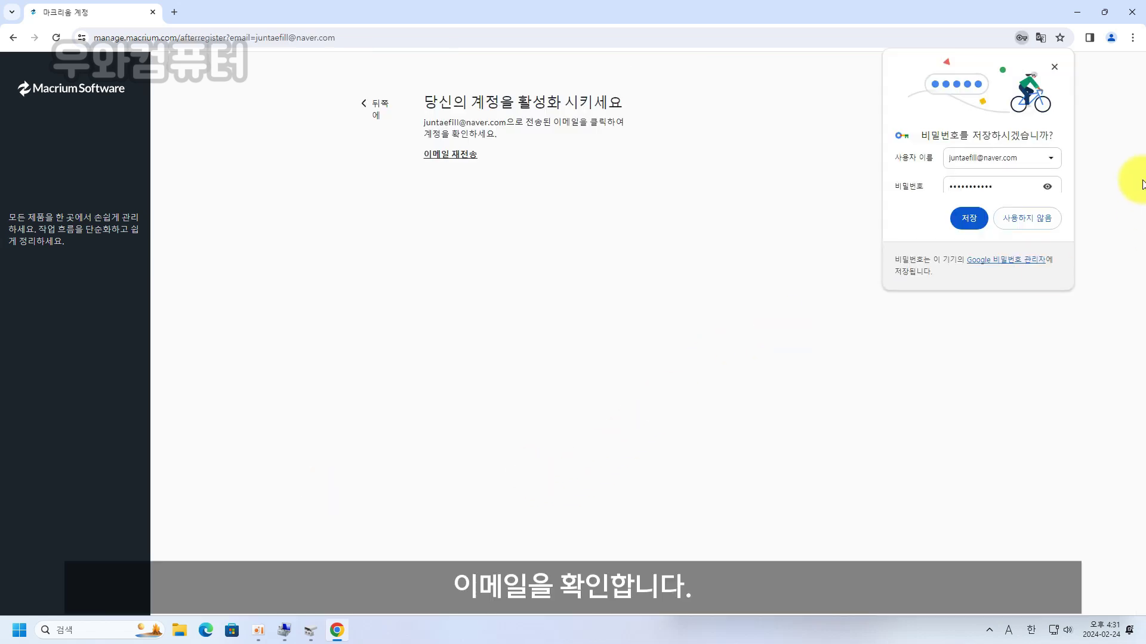
{"action": "left_click", "coordinate": [1039, 216]}
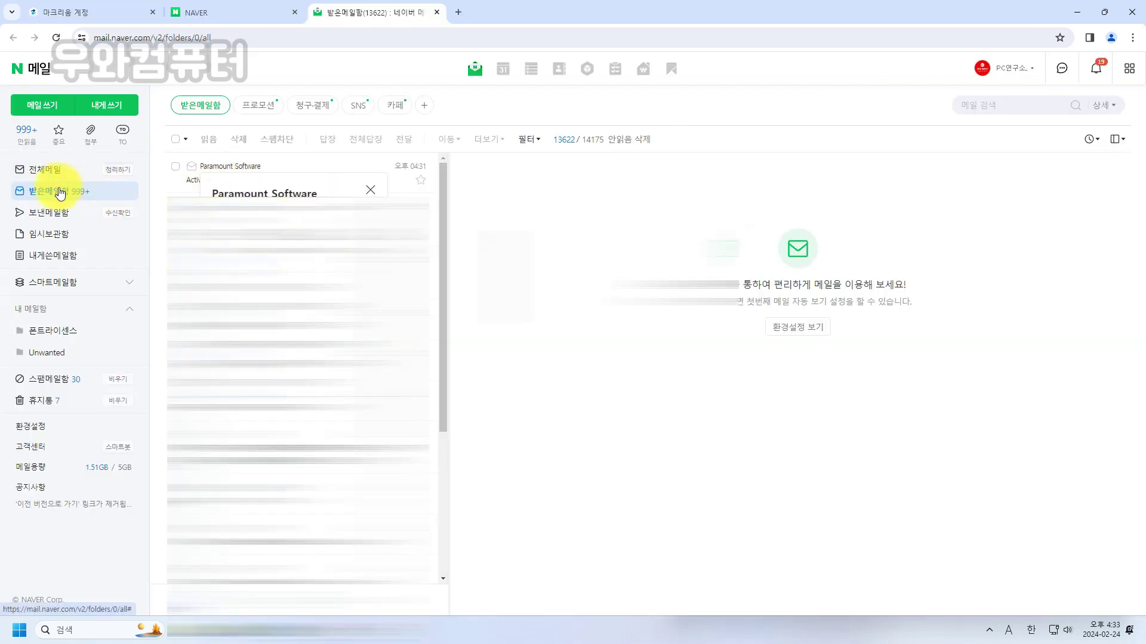
Follow the activation link in the Activate Account e-mail and log in to Macrium with the account's e-mail and password, with the page translated into Korean.
{"action": "left_click", "coordinate": [215, 180]}
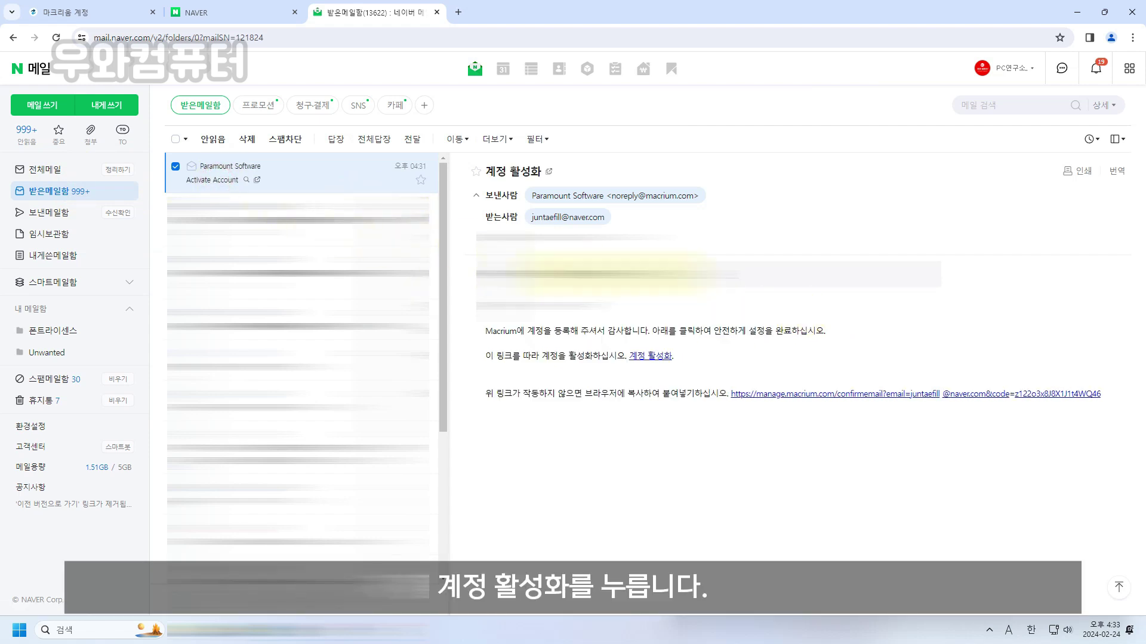
{"action": "left_click", "coordinate": [651, 357]}
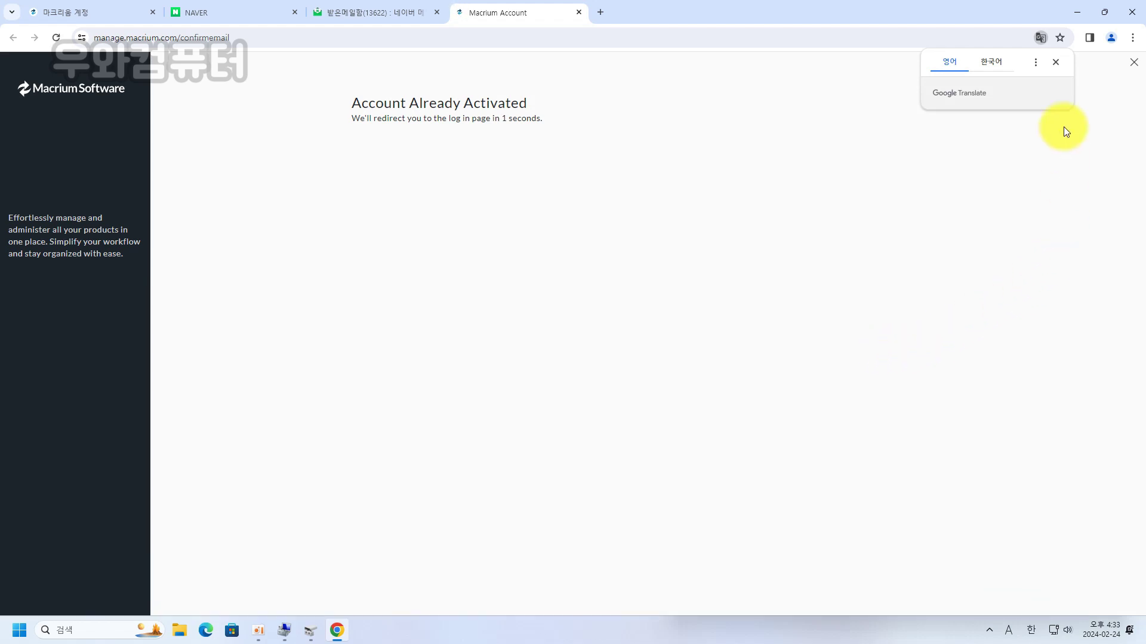
{"action": "left_click", "coordinate": [999, 65]}
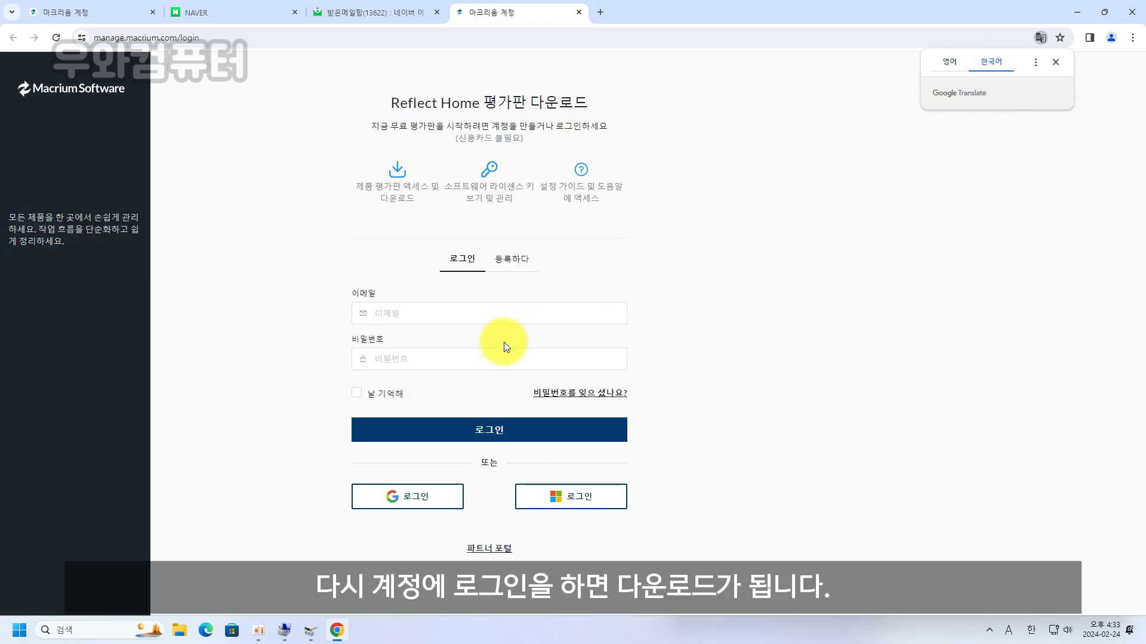
{"action": "left_click", "coordinate": [486, 314]}
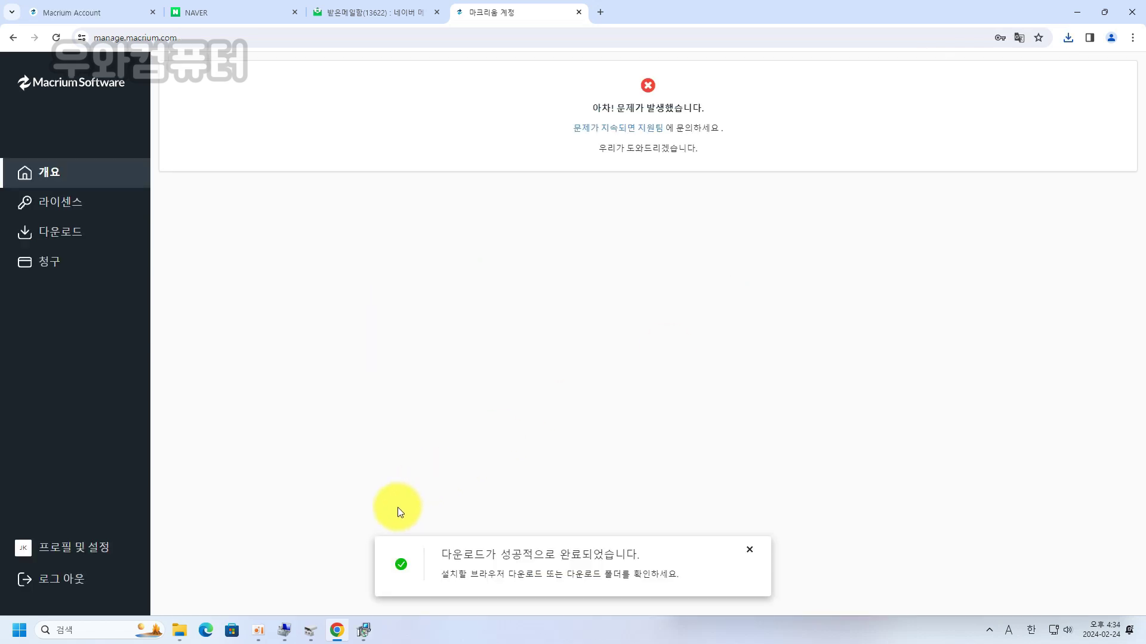
Bring up the Macrium Reflect 8 installer, minimize the browser and proceed past the setup wizard's welcome page.
{"action": "left_click", "coordinate": [362, 630]}
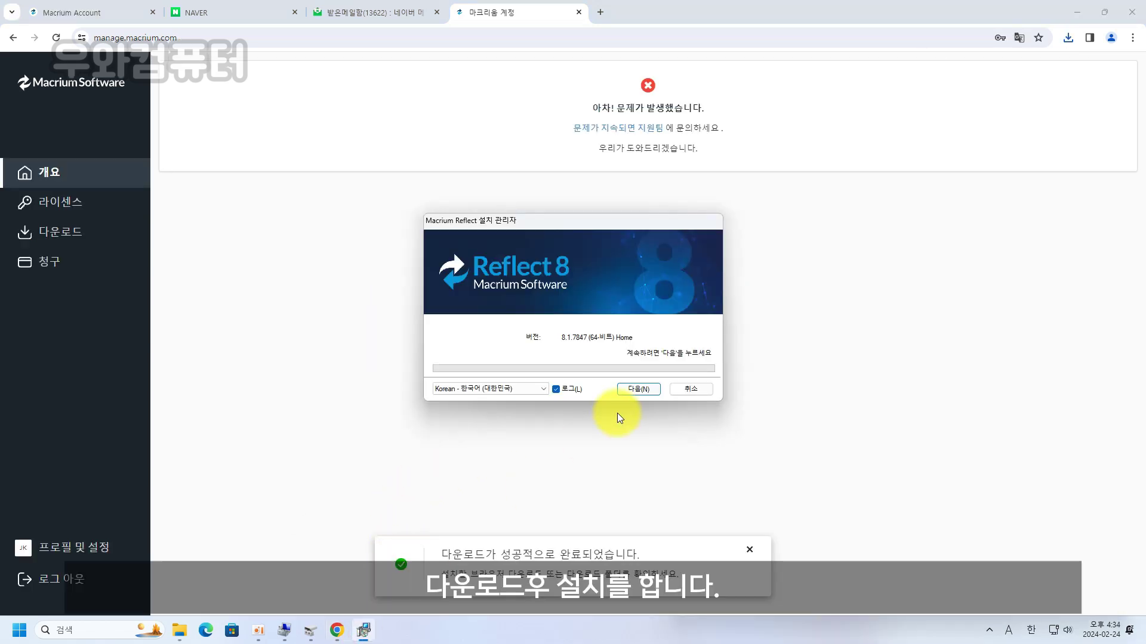
{"action": "left_click", "coordinate": [1077, 12]}
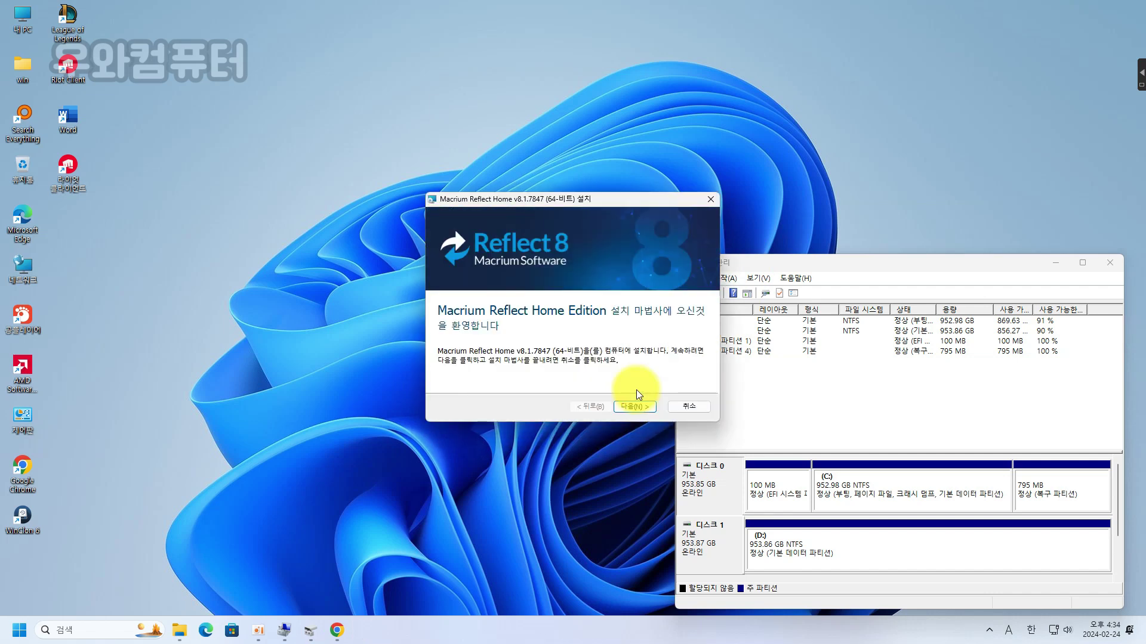
{"action": "left_click", "coordinate": [633, 400]}
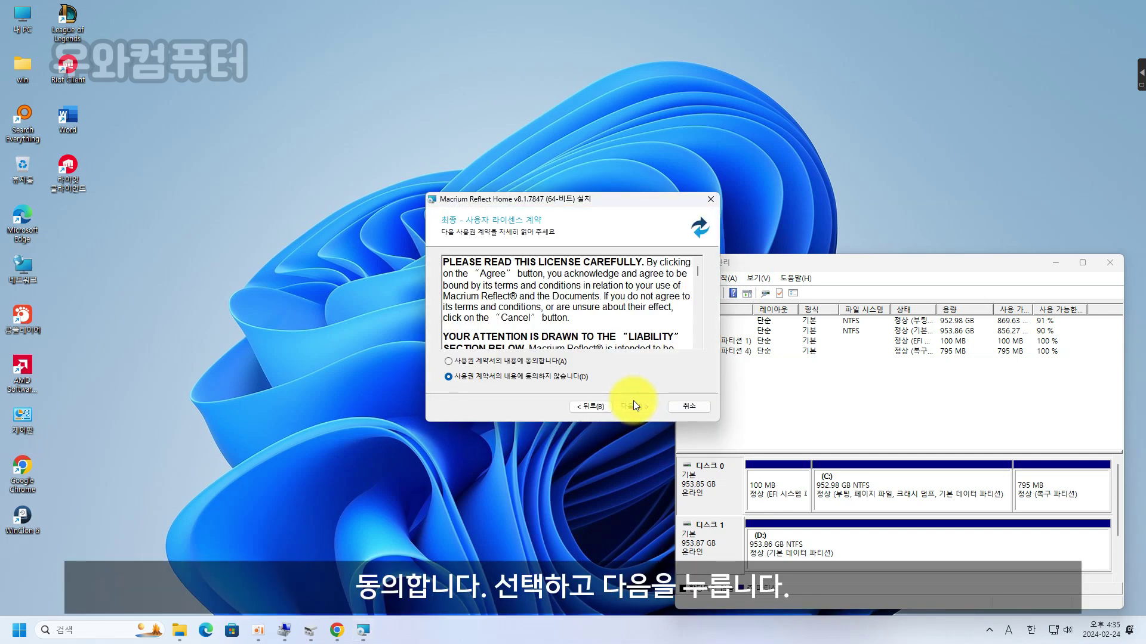
Accept the licence agreement and continue with the 30일 체험 option up to the installer's registration page.
{"action": "left_click", "coordinate": [560, 363]}
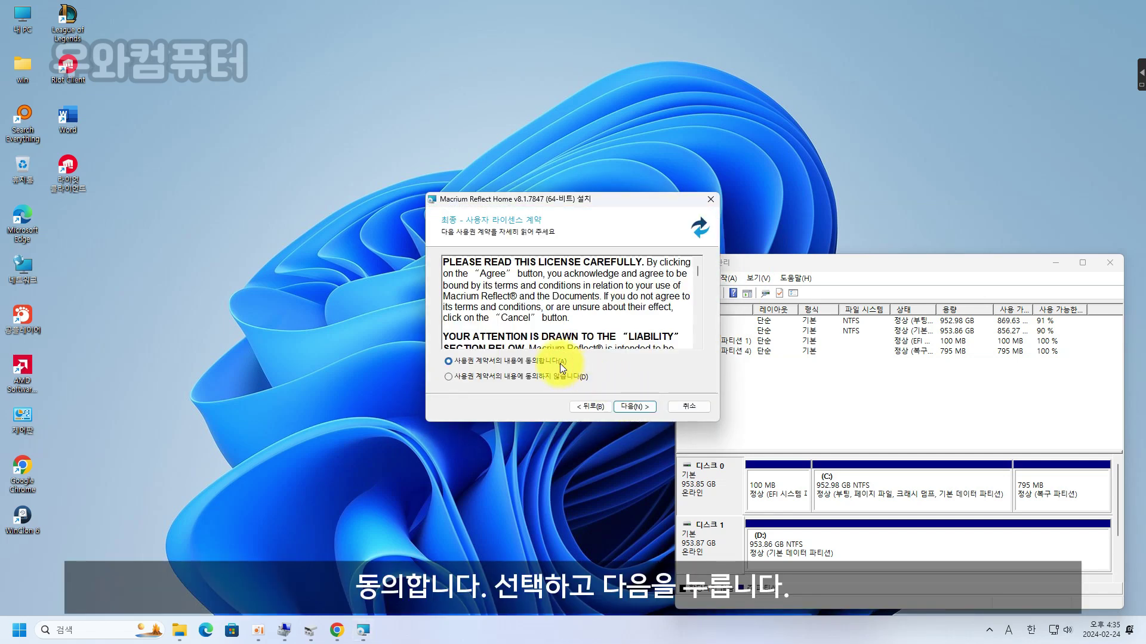
{"action": "left_click", "coordinate": [639, 407]}
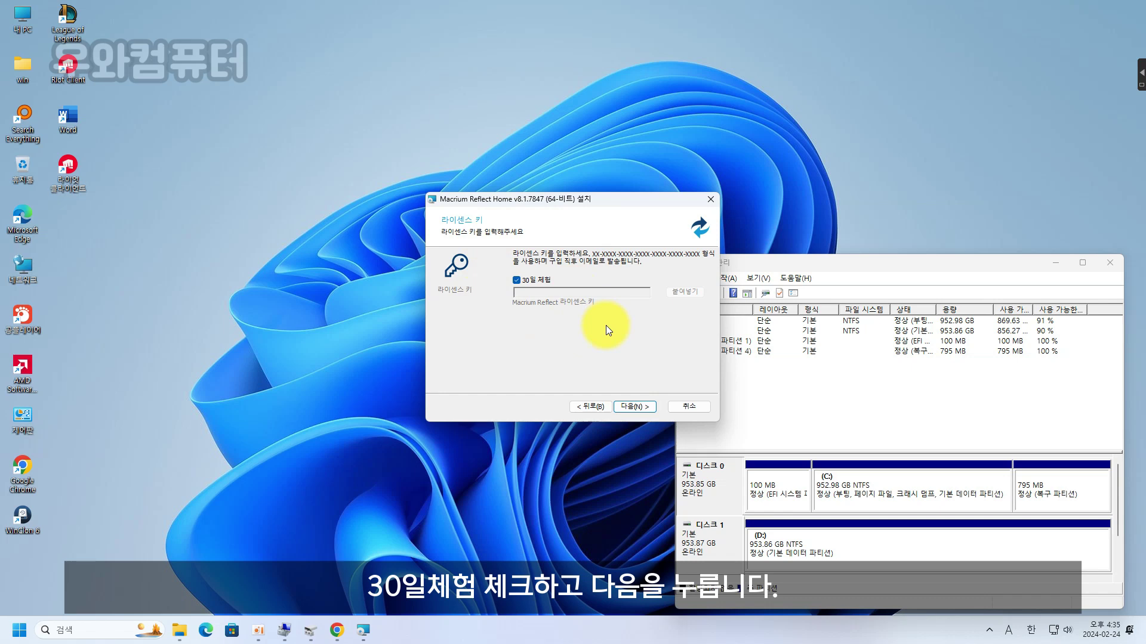
{"action": "left_click", "coordinate": [639, 406]}
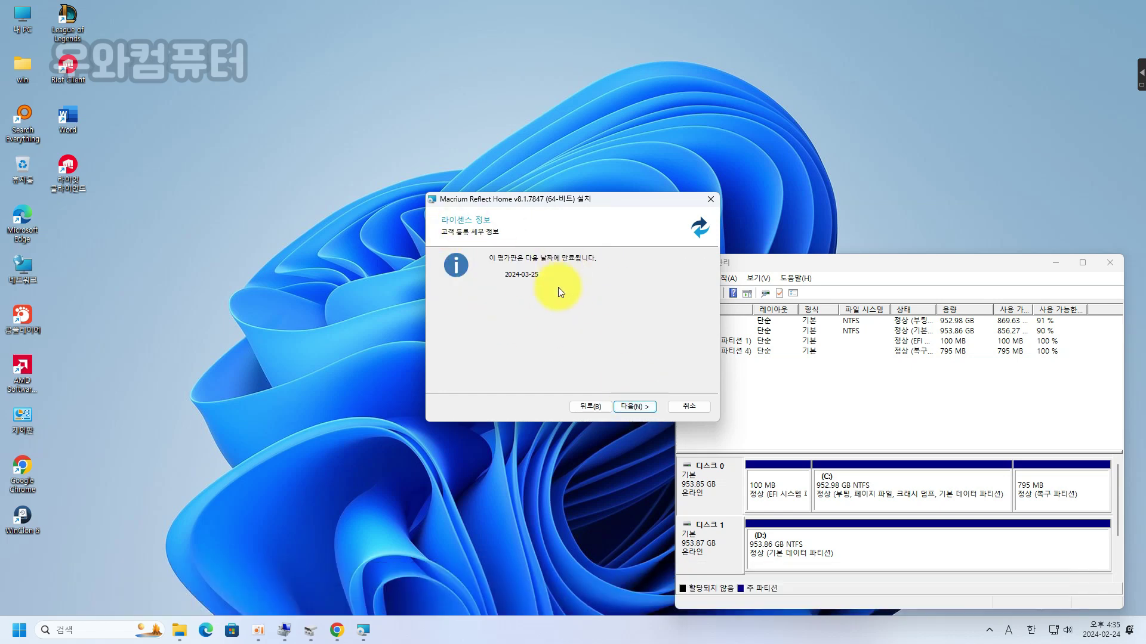
{"action": "left_click", "coordinate": [648, 407]}
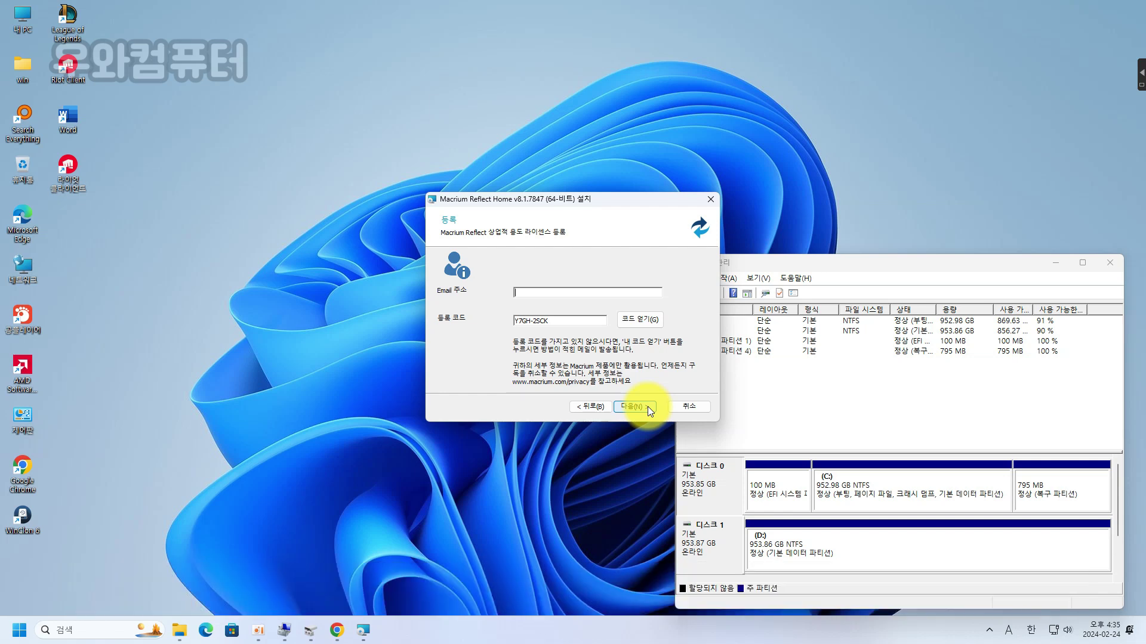
Fill in the registration e-mail address, keep the default custom setup options, install Macrium Reflect Home and finish the setup wizard.
{"action": "key", "text": "ctrl+v"}
{"action": "left_click", "coordinate": [632, 405]}
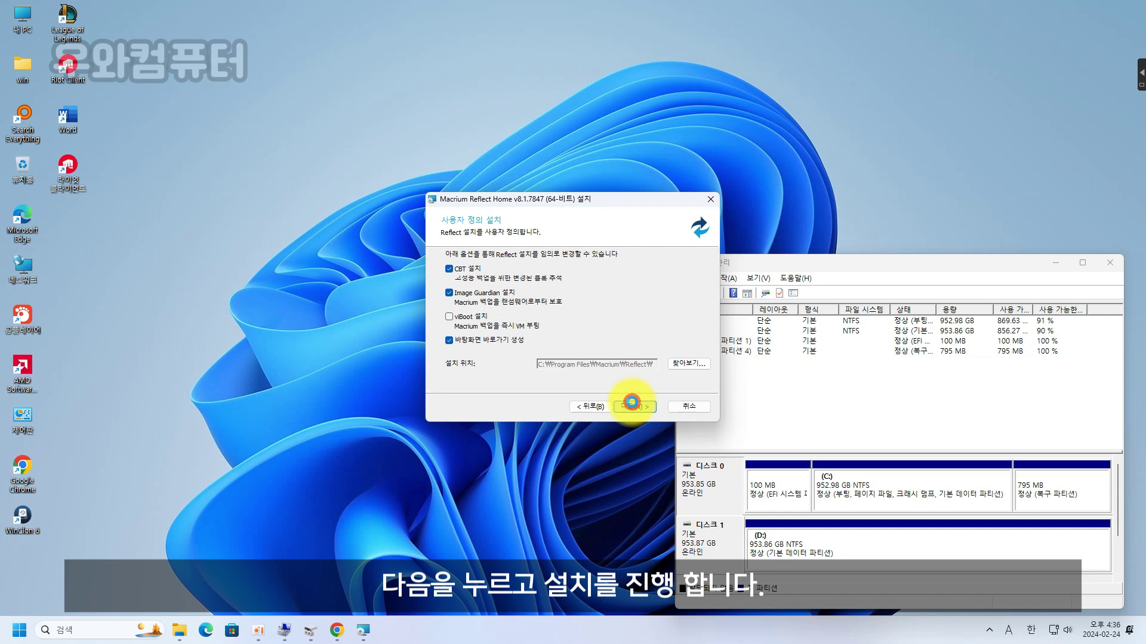
{"action": "left_click", "coordinate": [632, 404]}
{"action": "left_click", "coordinate": [631, 404]}
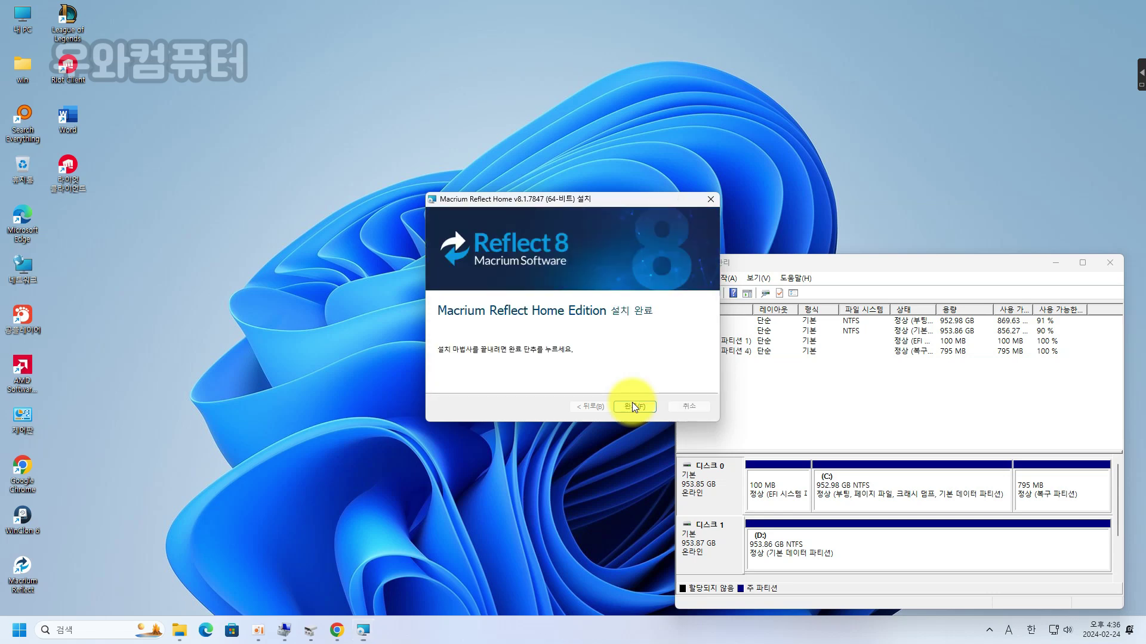
{"action": "left_click", "coordinate": [634, 405]}
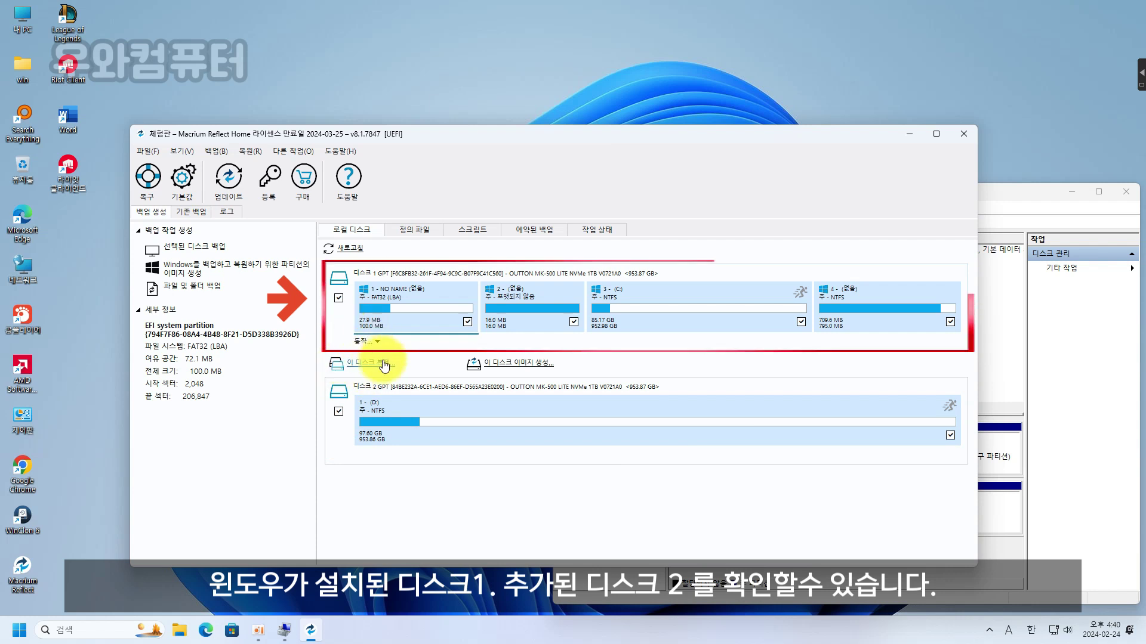
Start cloning disk 1, the disk with Windows installed, and choose disk 2 (D:) as the destination disk.
{"action": "left_click", "coordinate": [337, 438]}
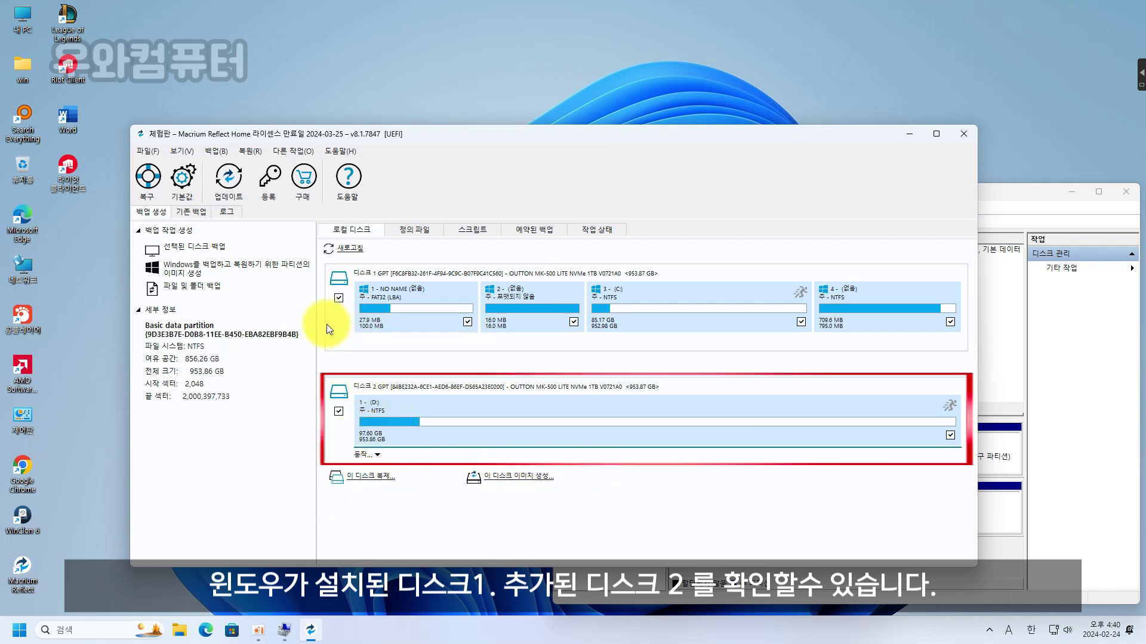
{"action": "left_click", "coordinate": [338, 338]}
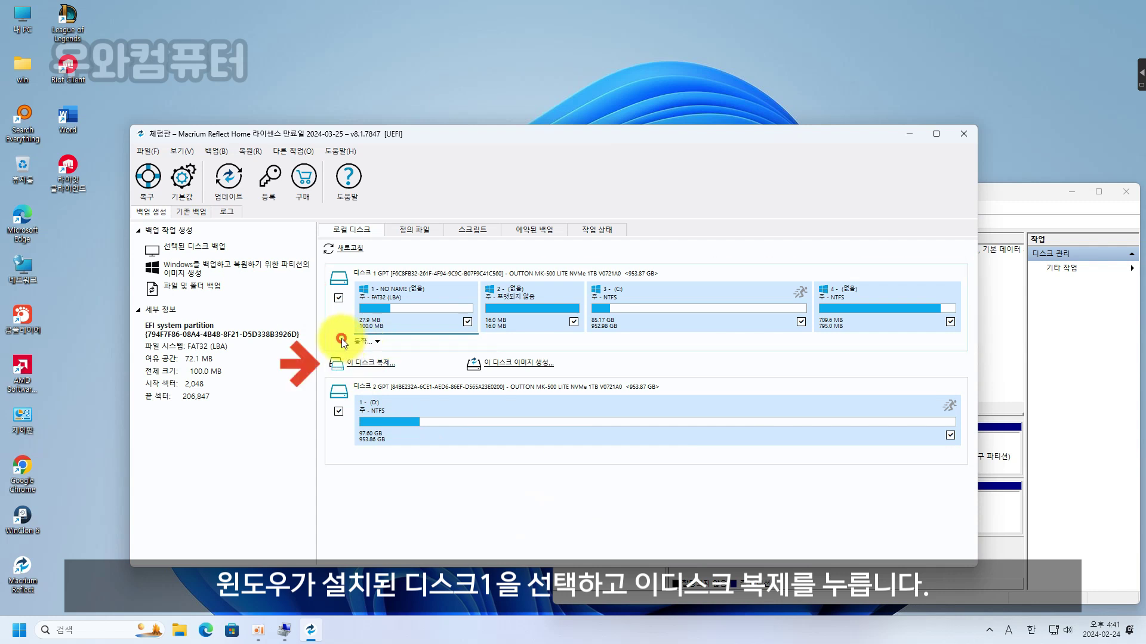
{"action": "left_click", "coordinate": [364, 365]}
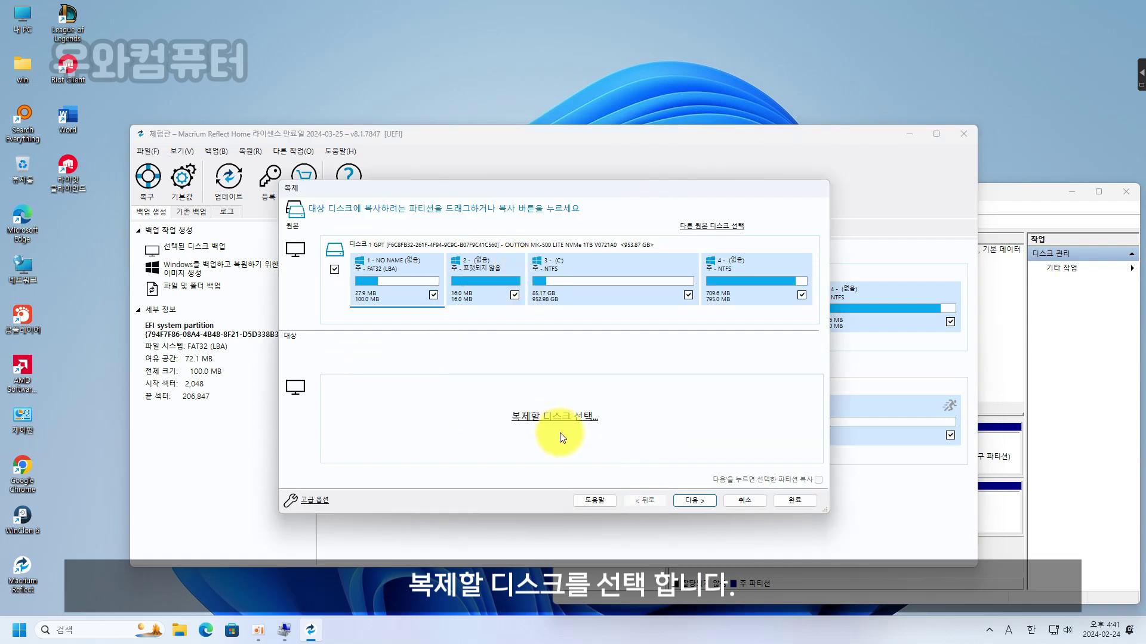
{"action": "left_click", "coordinate": [572, 421]}
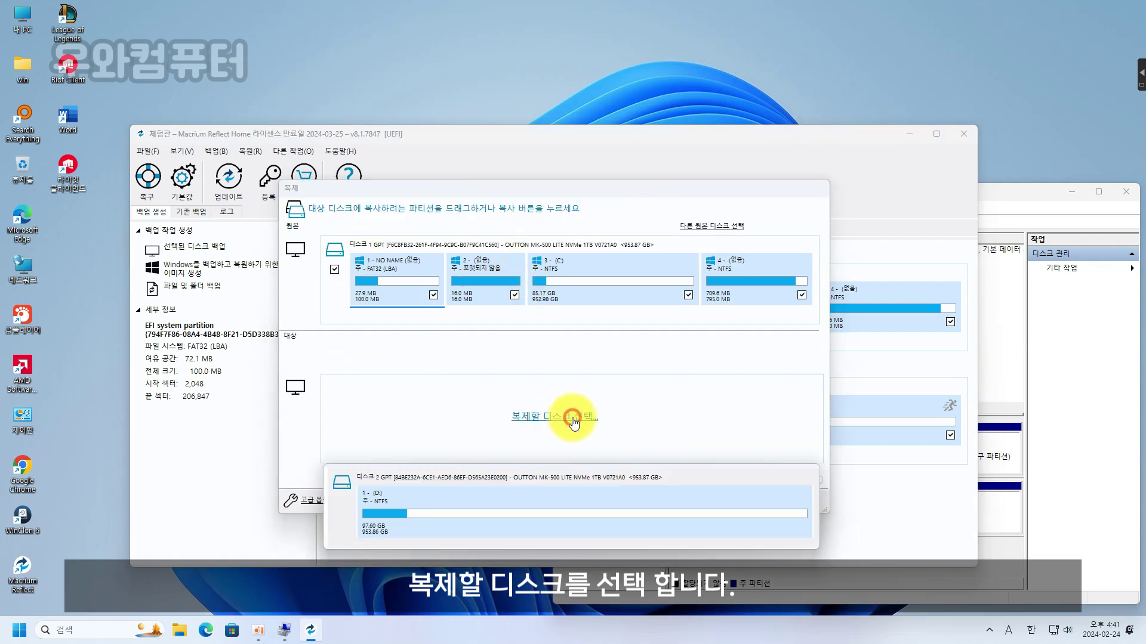
{"action": "left_click", "coordinate": [460, 510]}
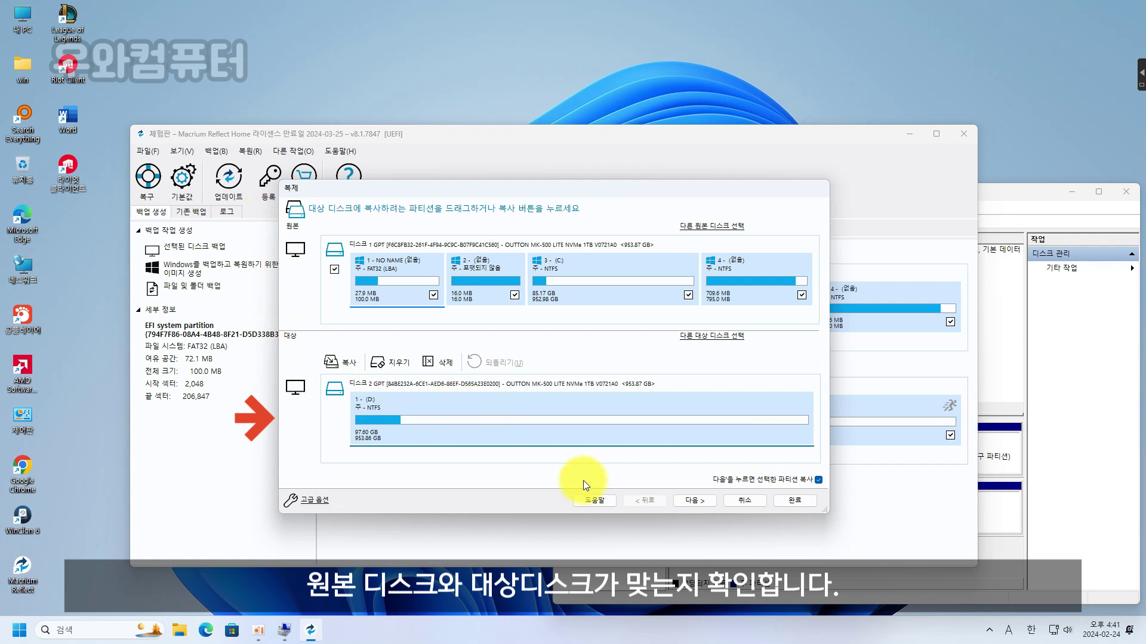
Complete the clone wizard without a schedule, running the clone immediately and saving the XML definition as 내 복제.
{"action": "left_click", "coordinate": [695, 500]}
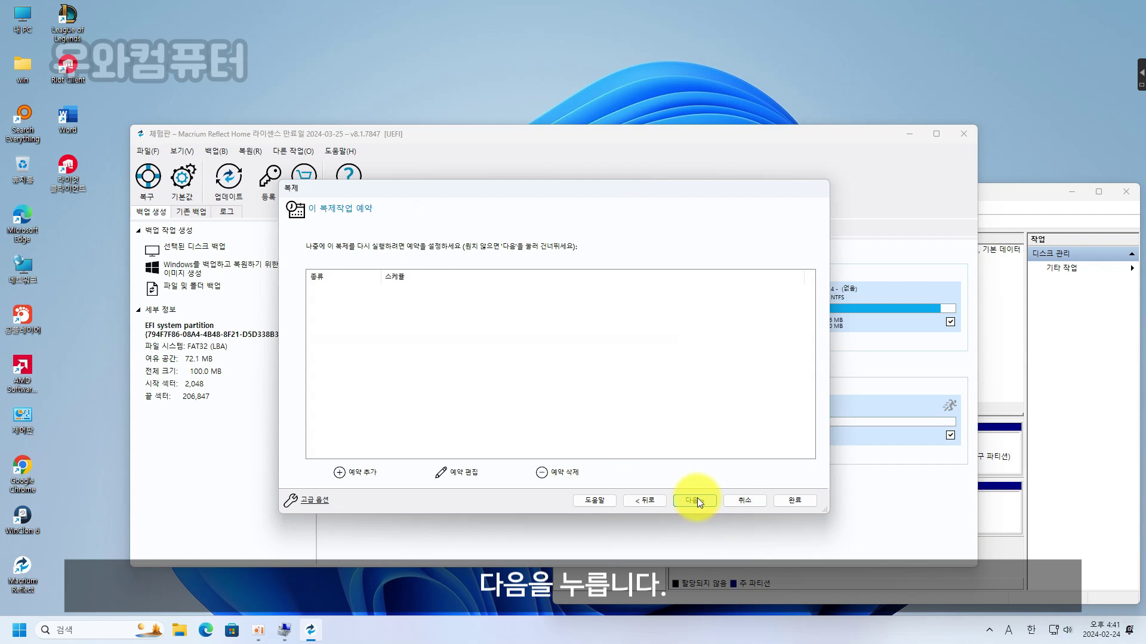
{"action": "left_click", "coordinate": [695, 500]}
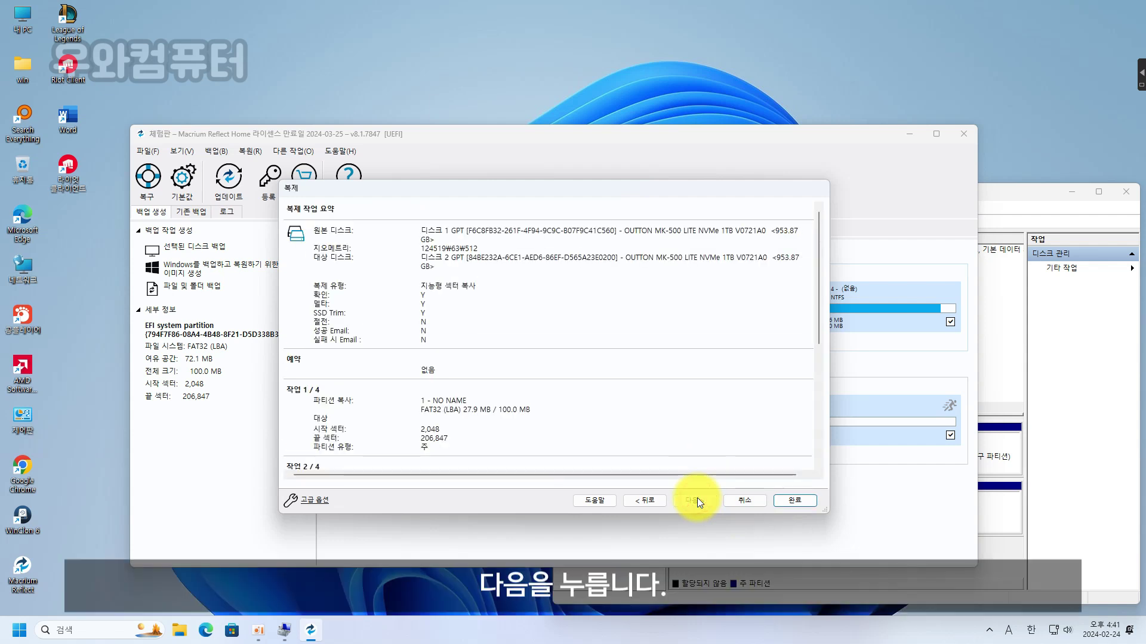
{"action": "left_click", "coordinate": [793, 504]}
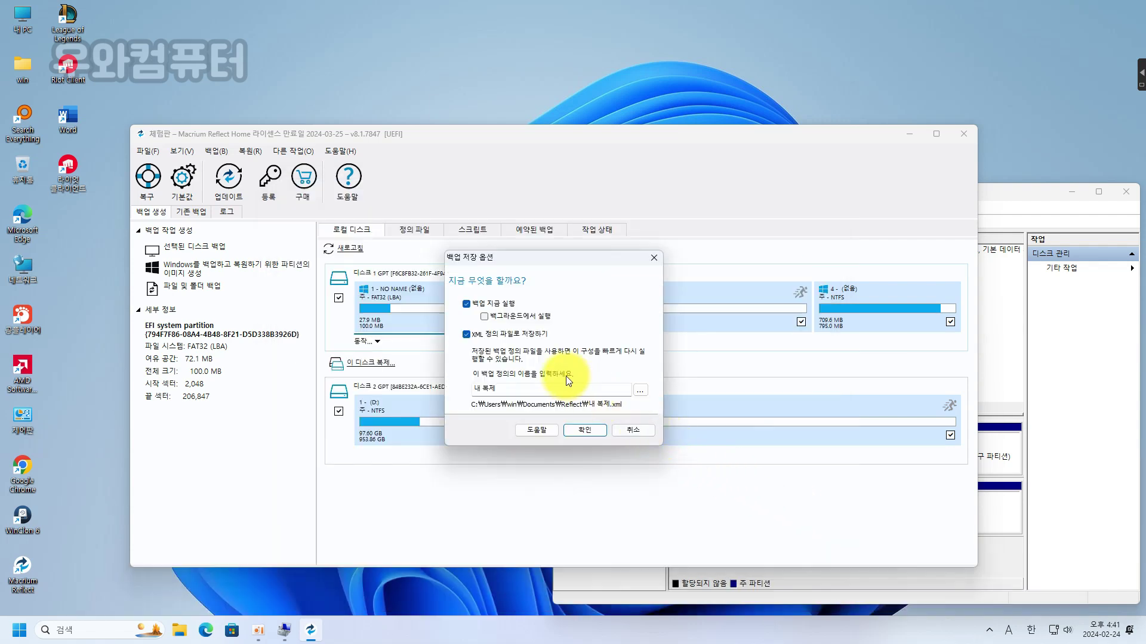
{"action": "left_click", "coordinate": [589, 431]}
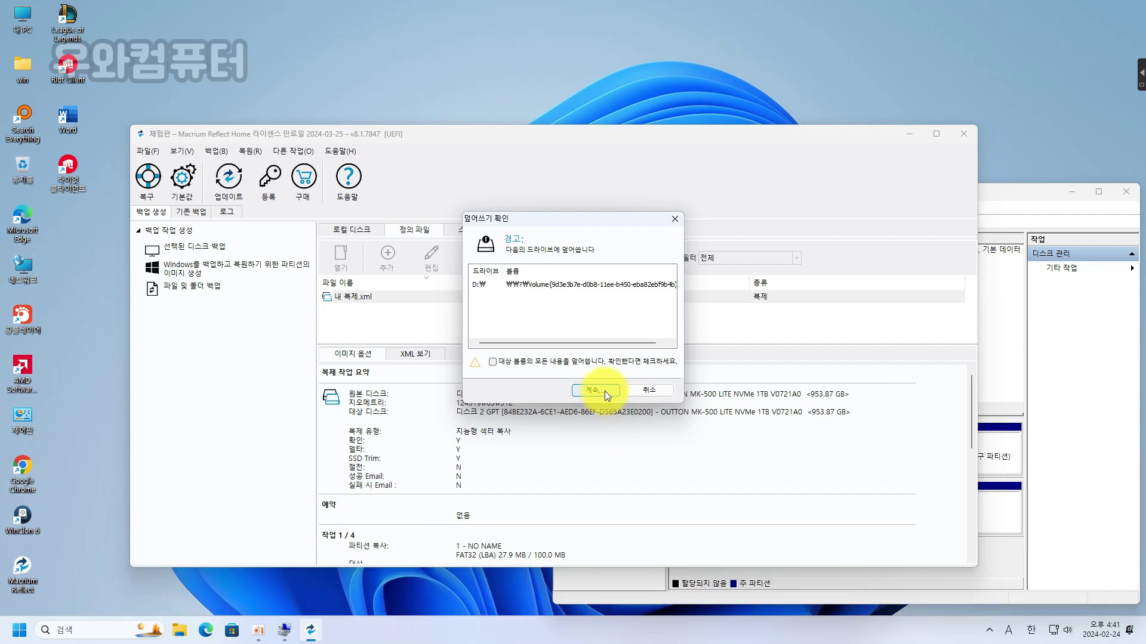
Confirm overwriting everything on the D: volume, run the clone to completion and close the progress window.
{"action": "left_click", "coordinate": [511, 362]}
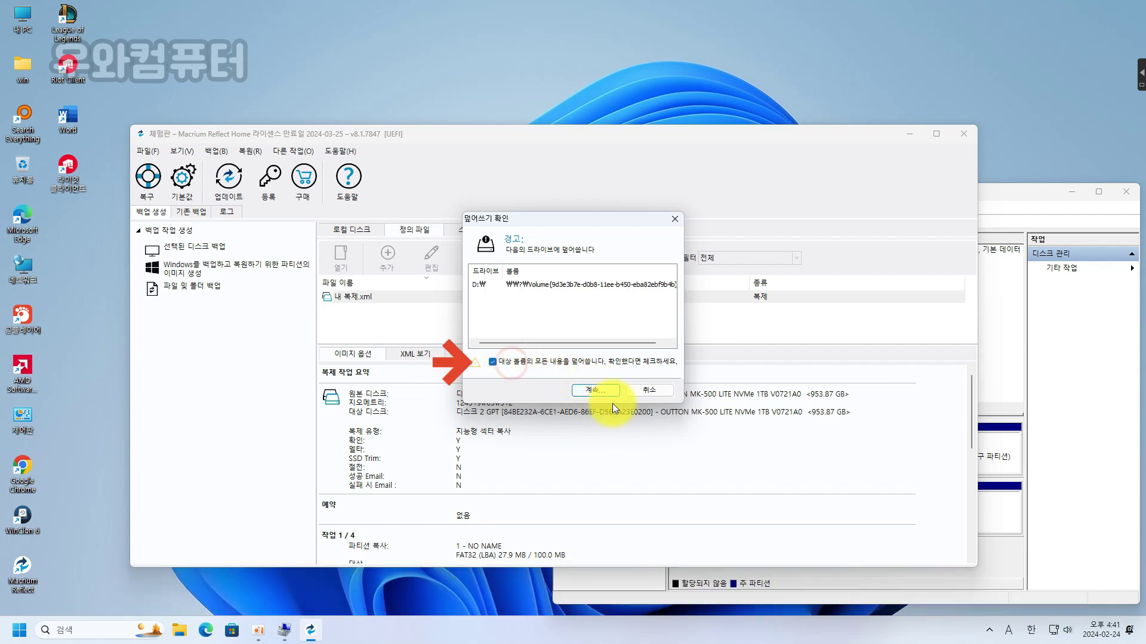
{"action": "left_click", "coordinate": [602, 389]}
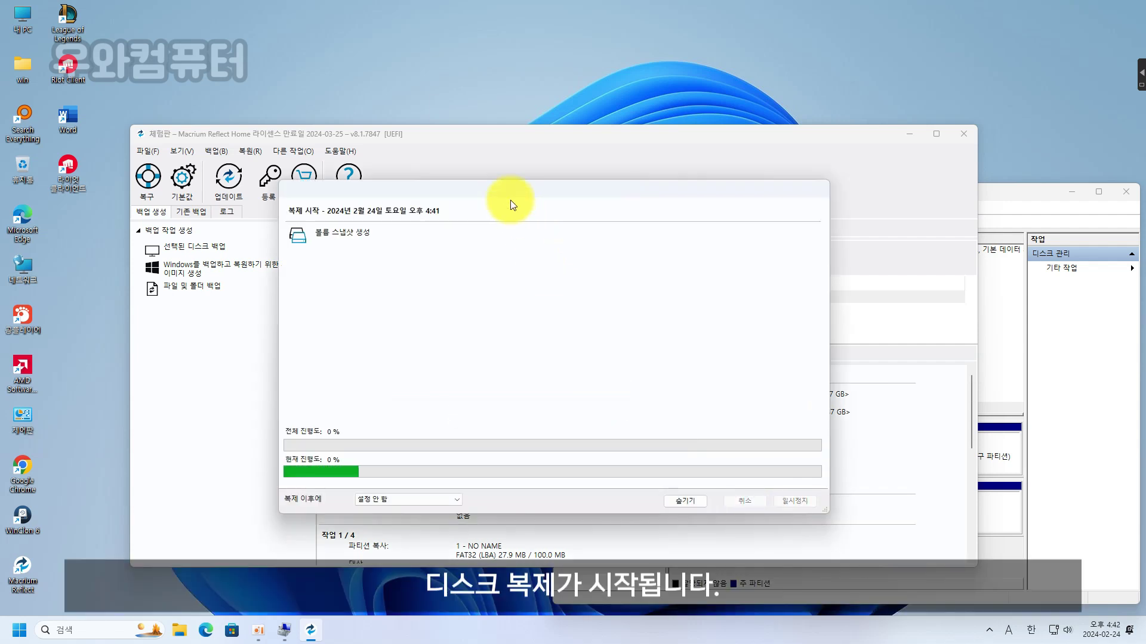
{"action": "mouse_move", "coordinate": [509, 189]}
{"action": "left_mouse_down"}
{"action": "mouse_move", "coordinate": [551, 127]}
{"action": "mouse_move", "coordinate": [579, 45]}
{"action": "mouse_move", "coordinate": [525, 196]}
{"action": "left_mouse_up"}
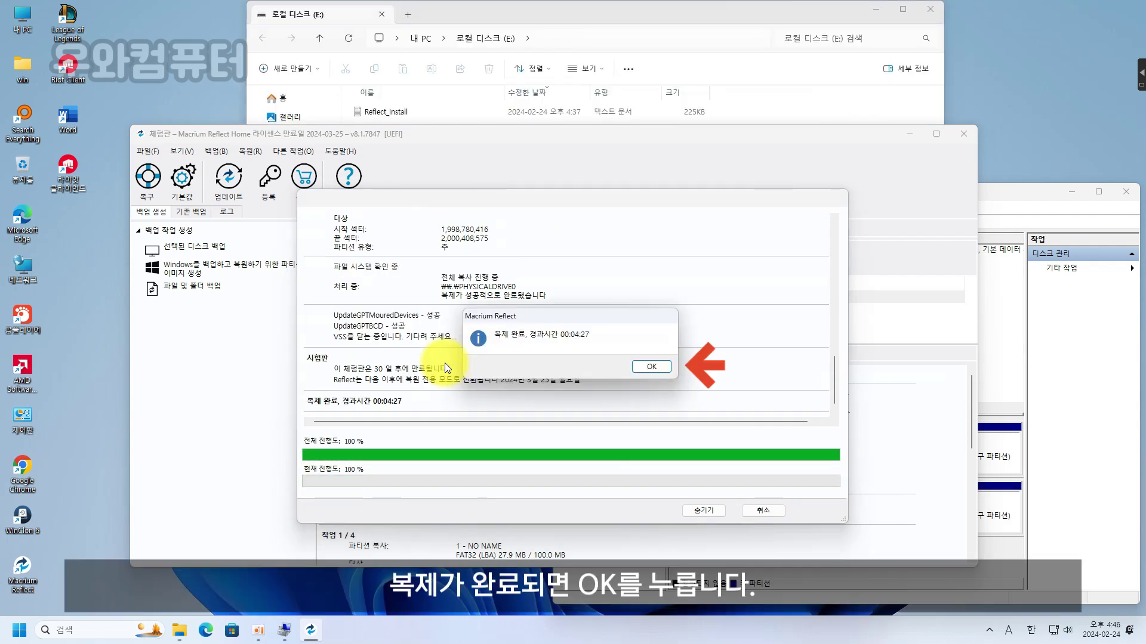
{"action": "left_click", "coordinate": [660, 366]}
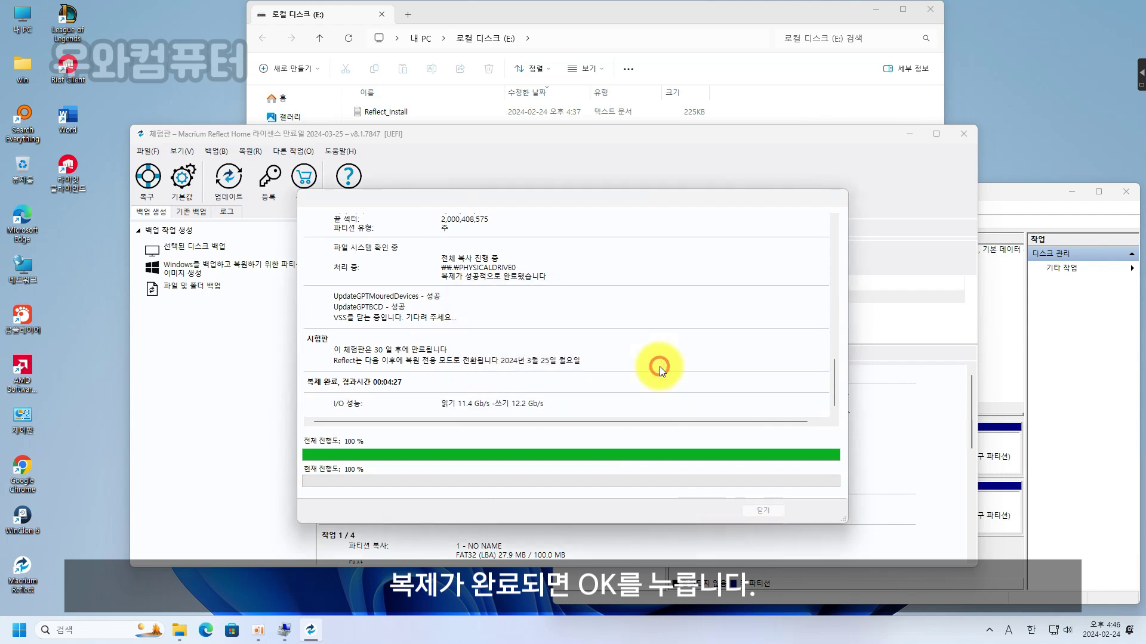
{"action": "left_click", "coordinate": [764, 511]}
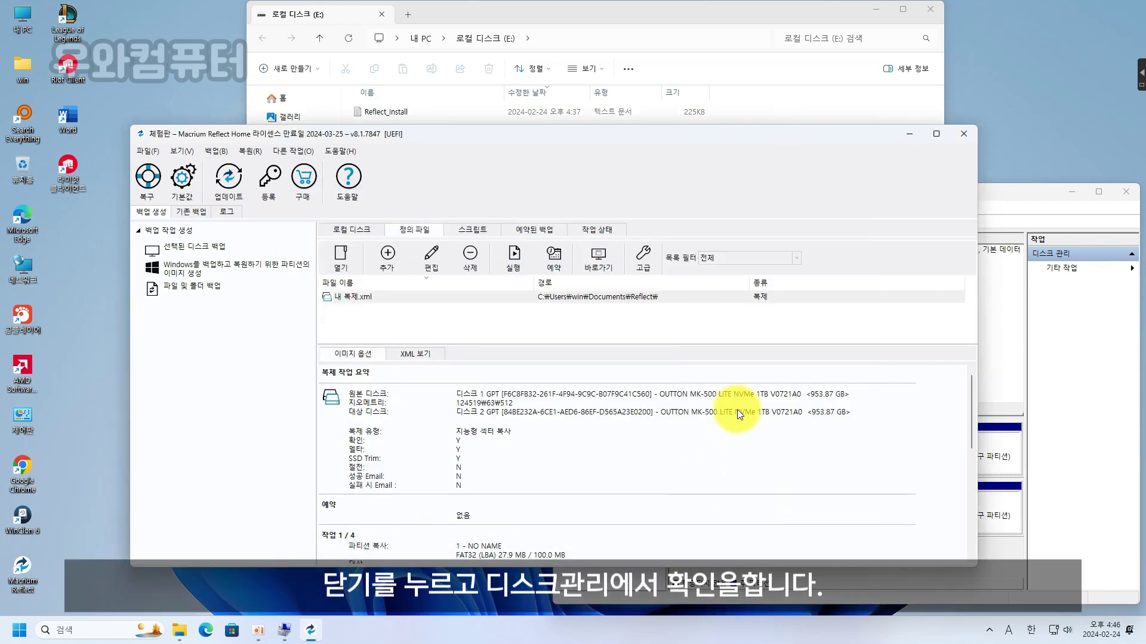
Close the old Computer Management window and reopen Disk Management to check the partitions on the cloned disk.
{"action": "left_click", "coordinate": [1116, 191]}
{"action": "right_click", "coordinate": [22, 14]}
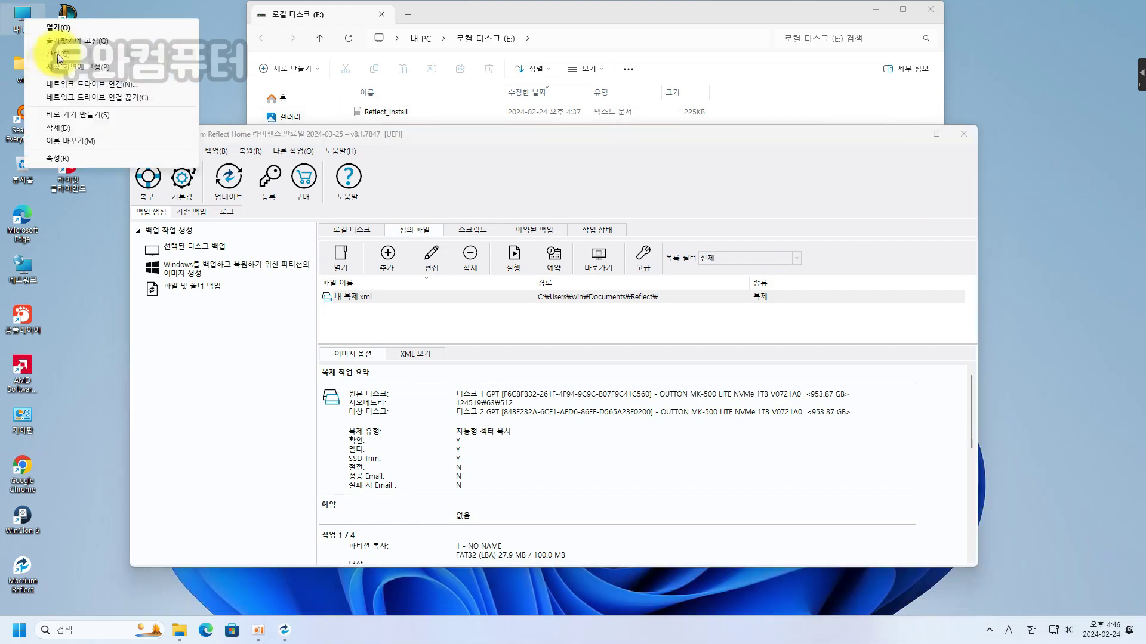
{"action": "left_click", "coordinate": [66, 60]}
{"action": "left_click", "coordinate": [78, 162]}
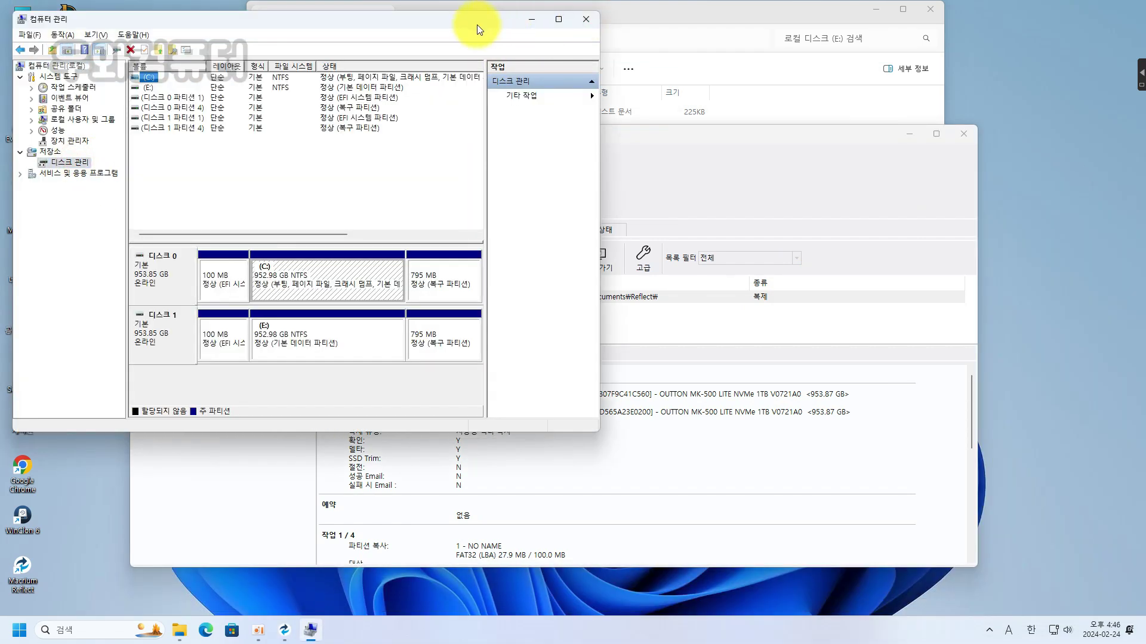
{"action": "left_click_drag", "start_coordinate": [478, 24], "coordinate": [1011, 195]}
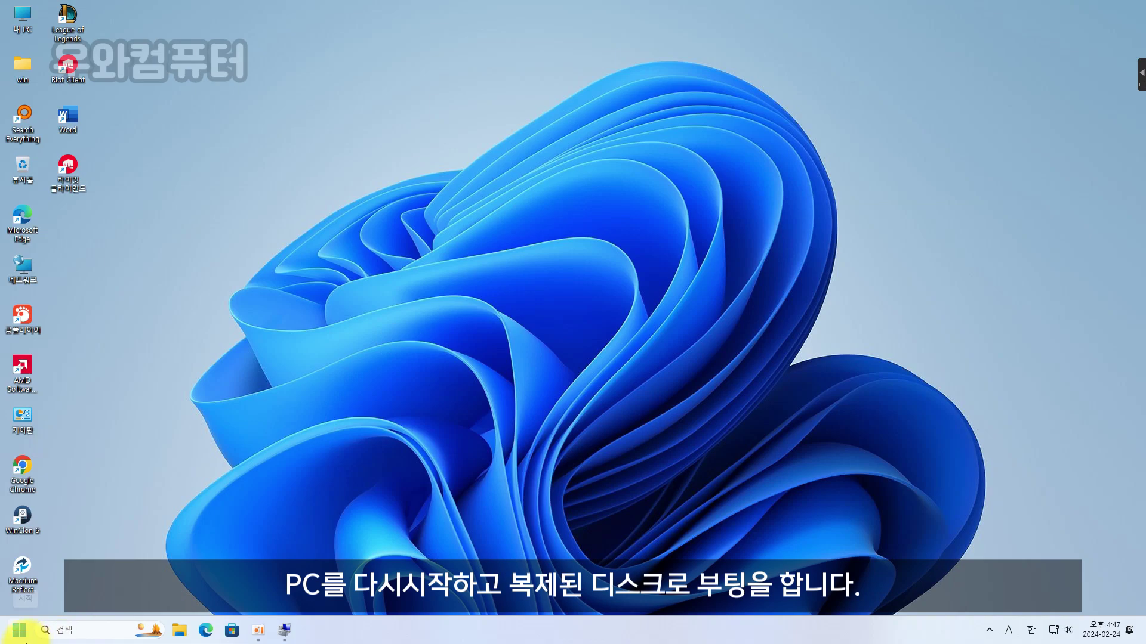
Restart the PC from the cloned disk and check in Disk Management which disk holds the boot partition.
{"action": "left_click", "coordinate": [19, 630]}
{"action": "left_click", "coordinate": [347, 594]}
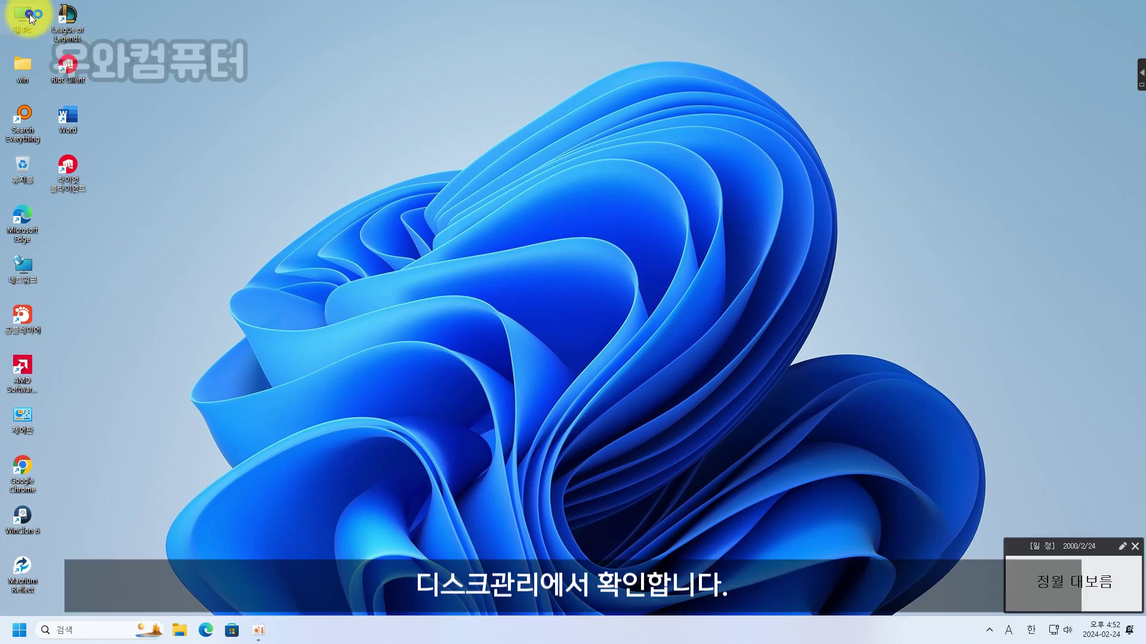
{"action": "right_click", "coordinate": [22, 16]}
{"action": "left_click", "coordinate": [65, 51]}
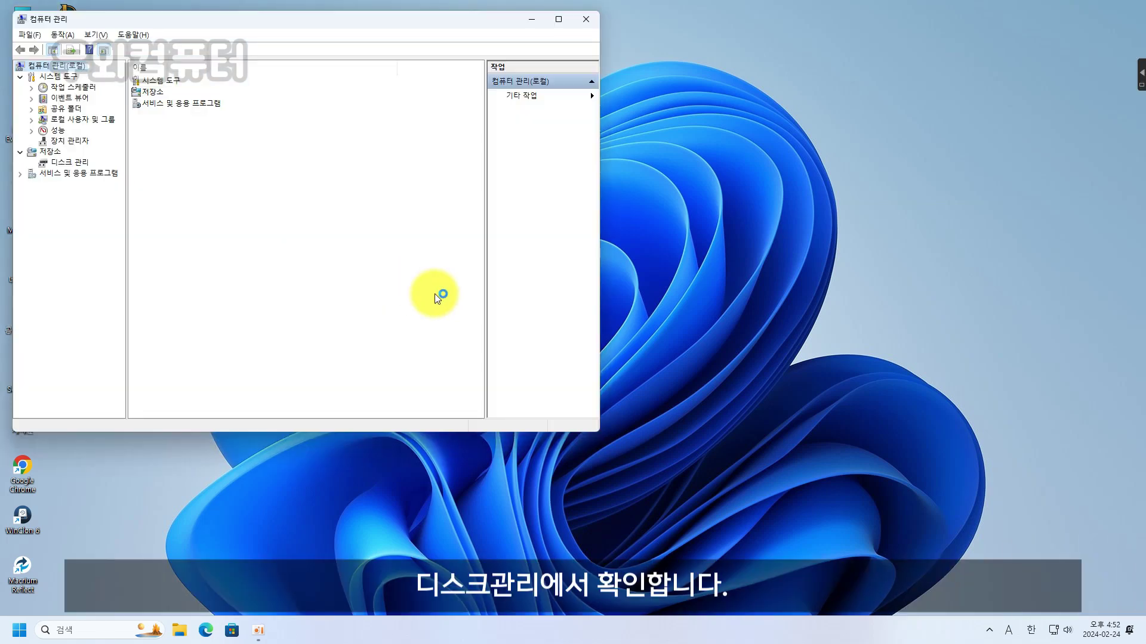
{"action": "left_click", "coordinate": [83, 164]}
{"action": "left_click_drag", "start_coordinate": [280, 21], "coordinate": [514, 178]}
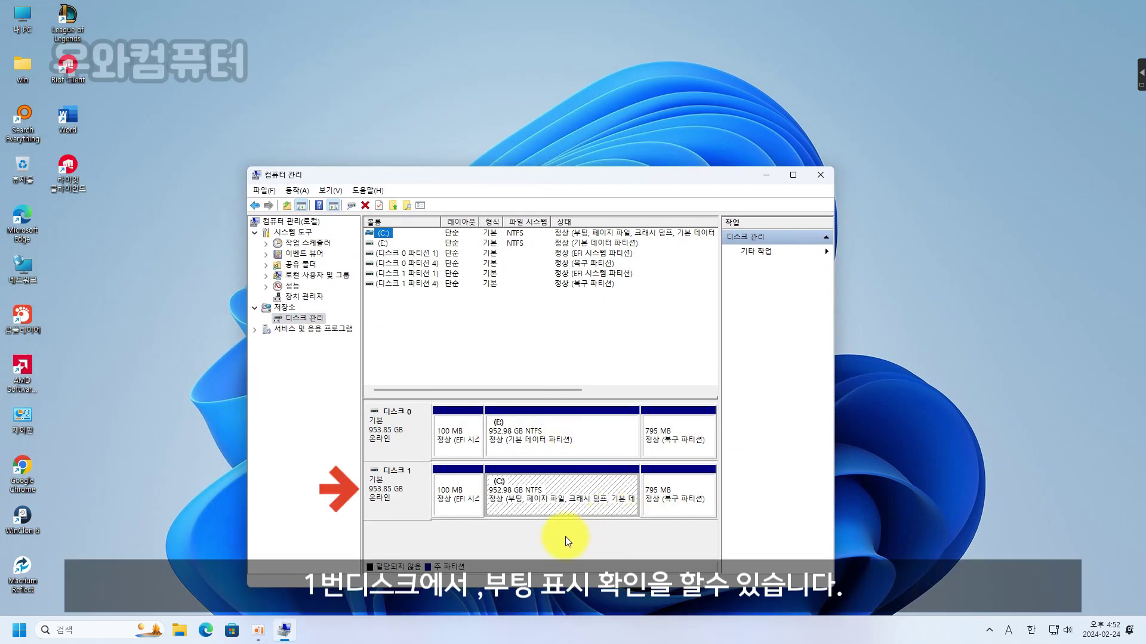